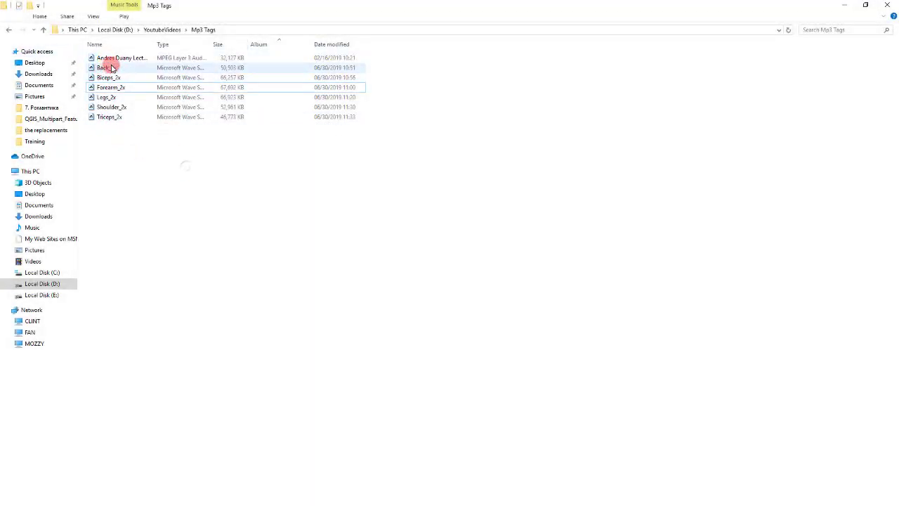
Inspect the Back_2x file's tag details, then close its properties without changes.
{"action": "left_click", "coordinate": [114, 59]}
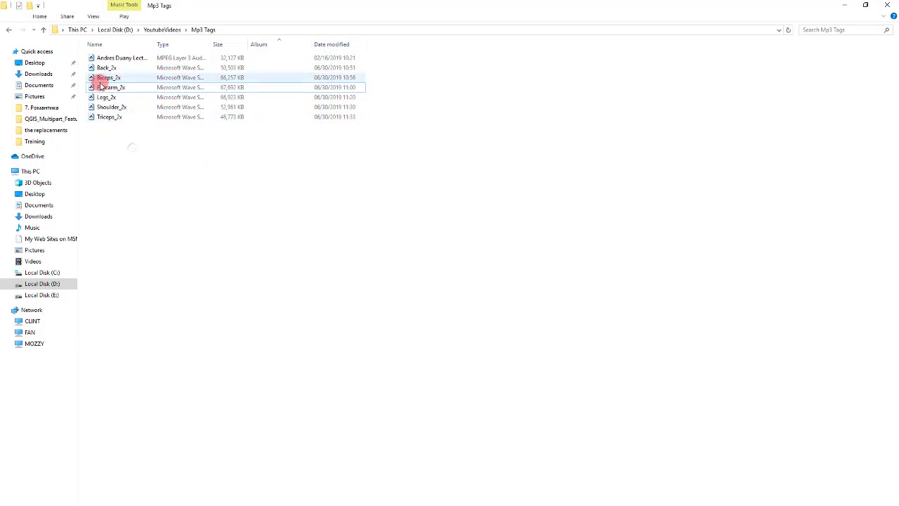
{"action": "mouse_move", "coordinate": [112, 59]}
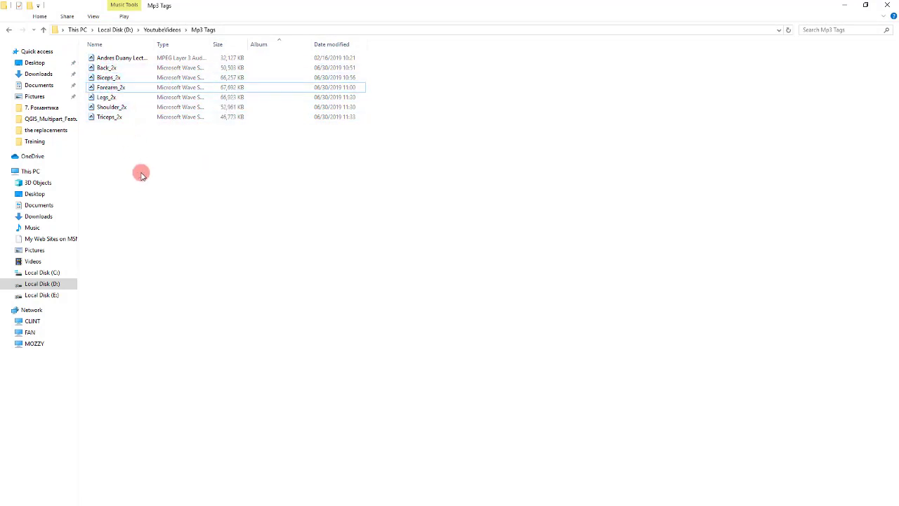
{"action": "left_click", "coordinate": [107, 68]}
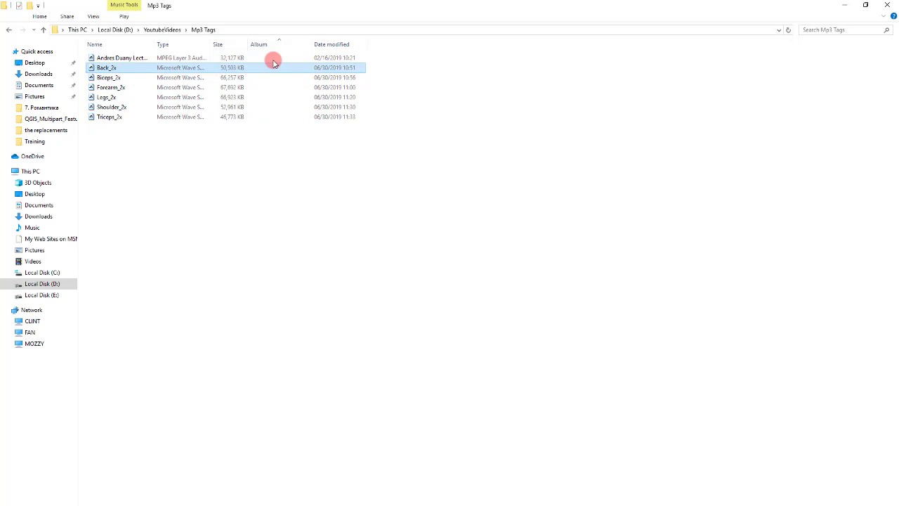
{"action": "right_click", "coordinate": [134, 73]}
{"action": "left_click", "coordinate": [208, 304]}
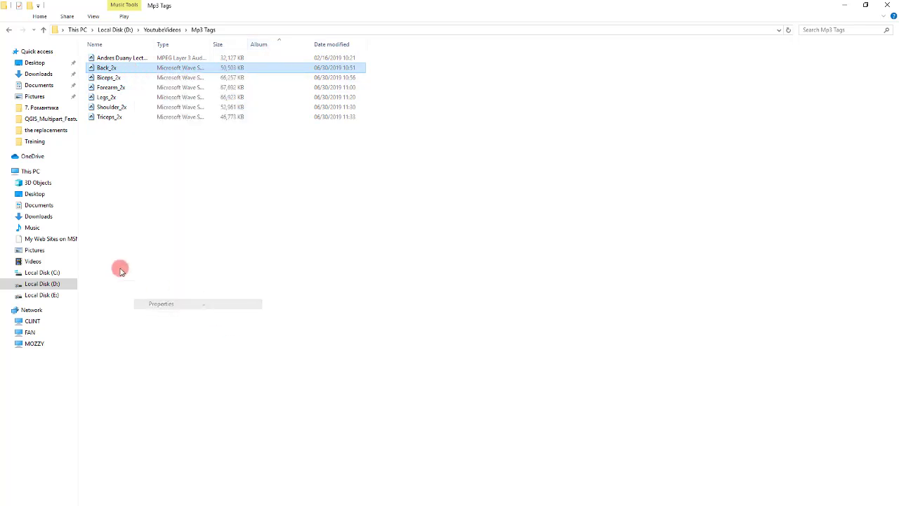
{"action": "left_click", "coordinate": [196, 94]}
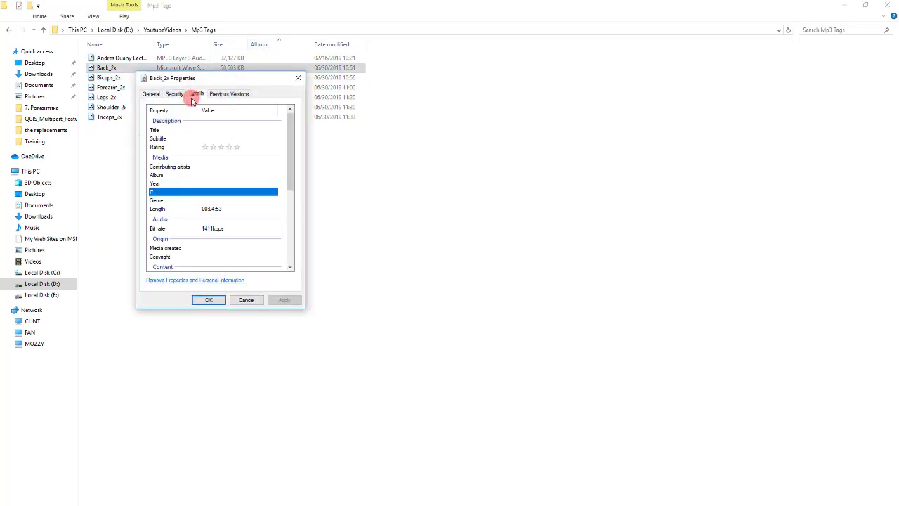
{"action": "left_click", "coordinate": [216, 139]}
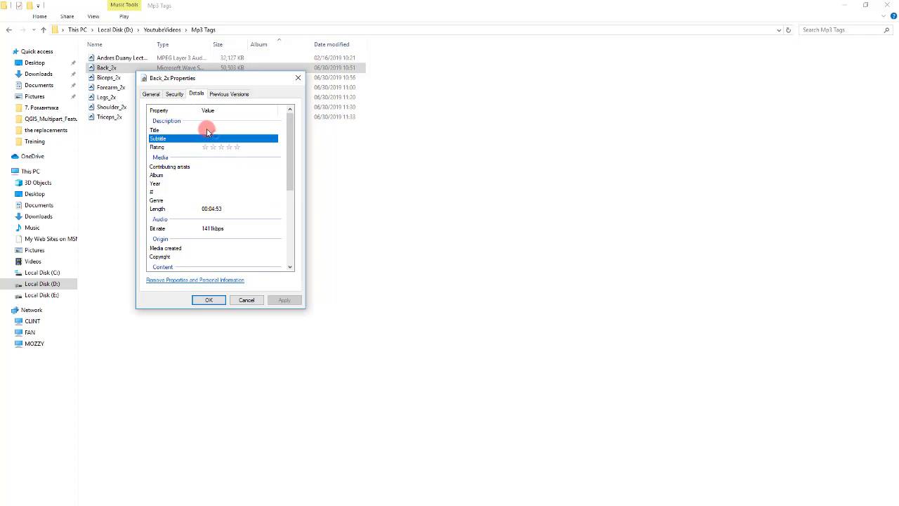
{"action": "left_click_drag", "start_coordinate": [207, 132], "coordinate": [218, 169]}
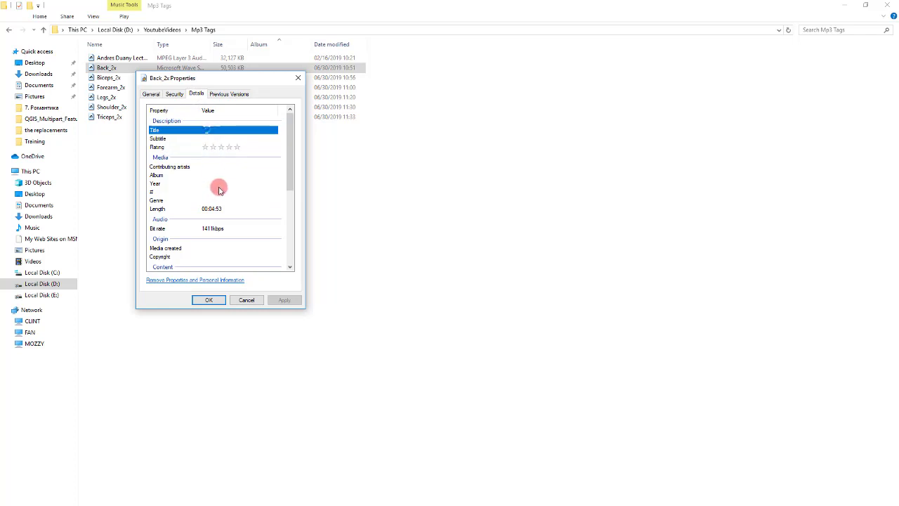
{"action": "left_click", "coordinate": [242, 295]}
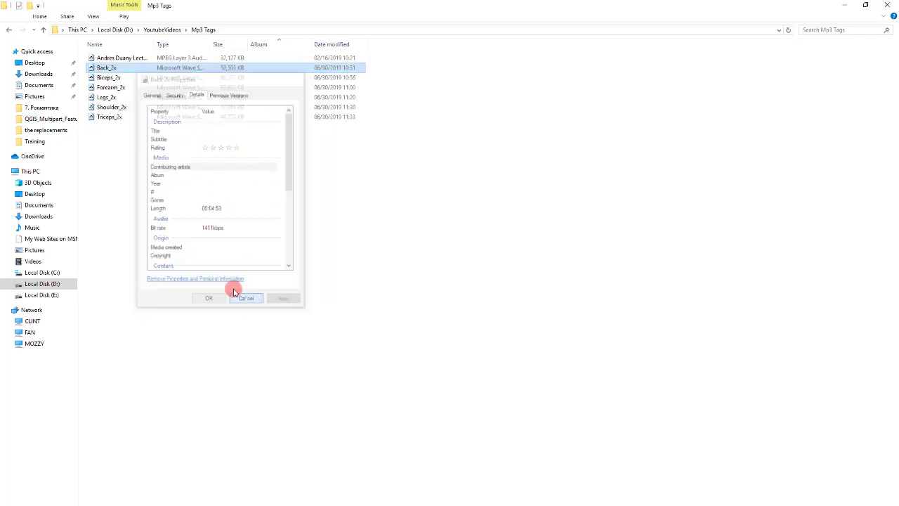
Commit a name edit on the lecture MP3, then briefly open and close its properties.
{"action": "left_click", "coordinate": [109, 59]}
{"action": "left_click", "coordinate": [118, 59]}
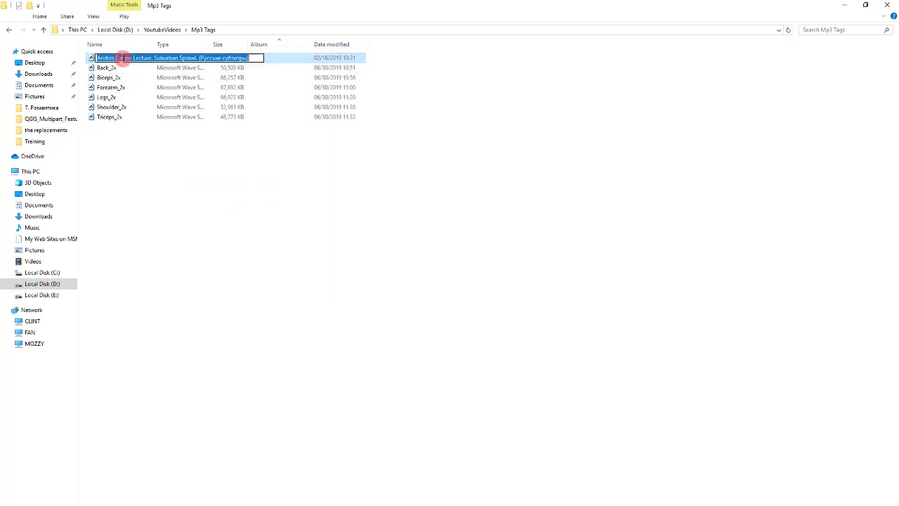
{"action": "left_click", "coordinate": [176, 207]}
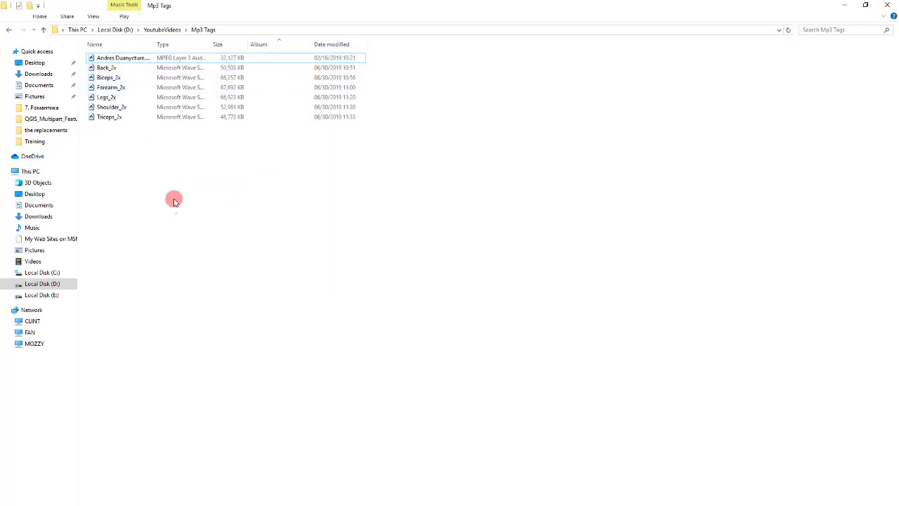
{"action": "left_click", "coordinate": [130, 58]}
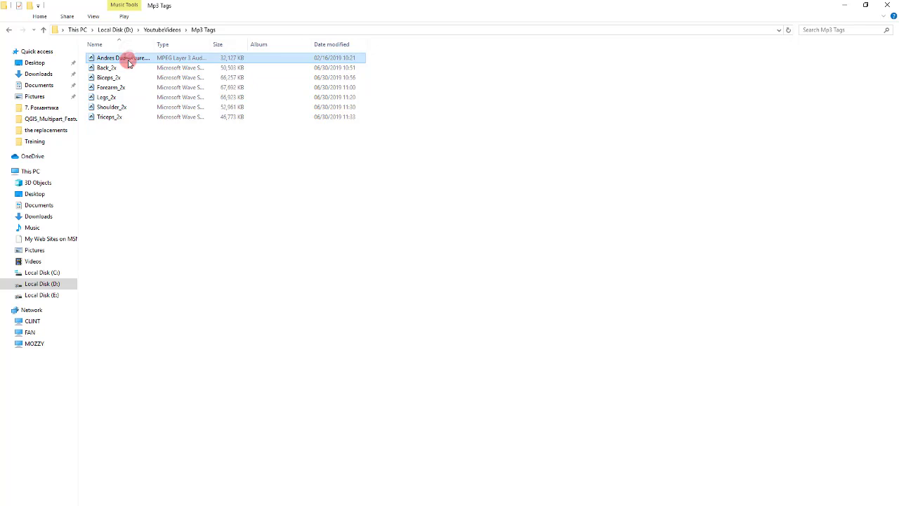
{"action": "right_click", "coordinate": [128, 62]}
{"action": "left_click", "coordinate": [181, 298]}
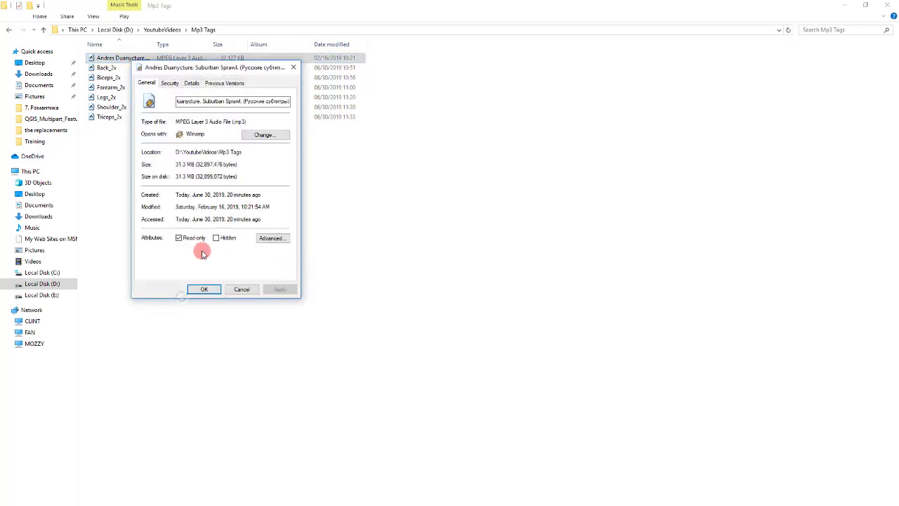
{"action": "left_click", "coordinate": [240, 294]}
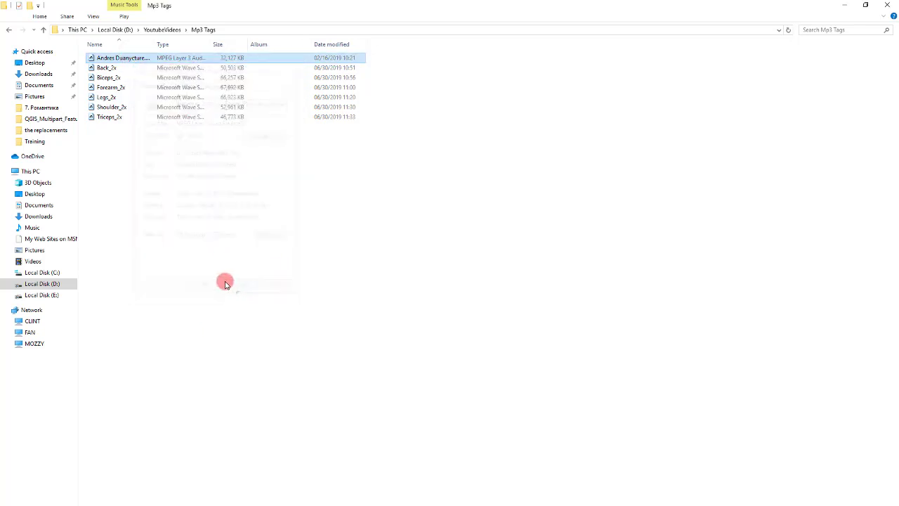
{"action": "left_click", "coordinate": [163, 165]}
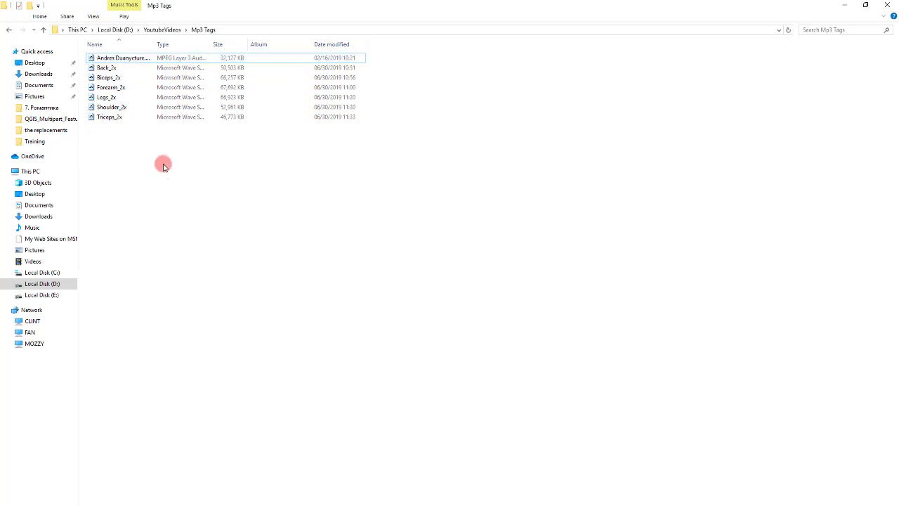
Browse the lecture MP3's Title and Contributing artists tags, then close without saving.
{"action": "left_click", "coordinate": [112, 58]}
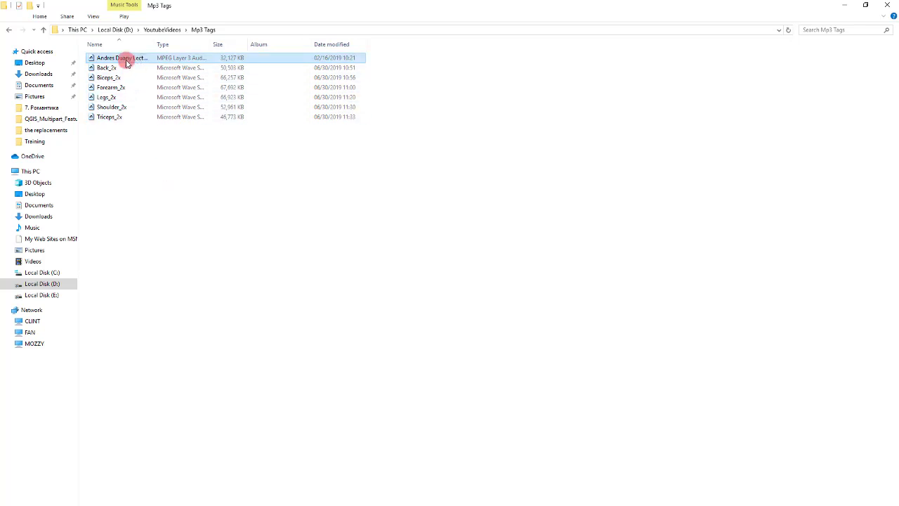
{"action": "right_click", "coordinate": [126, 62]}
{"action": "left_click", "coordinate": [187, 293]}
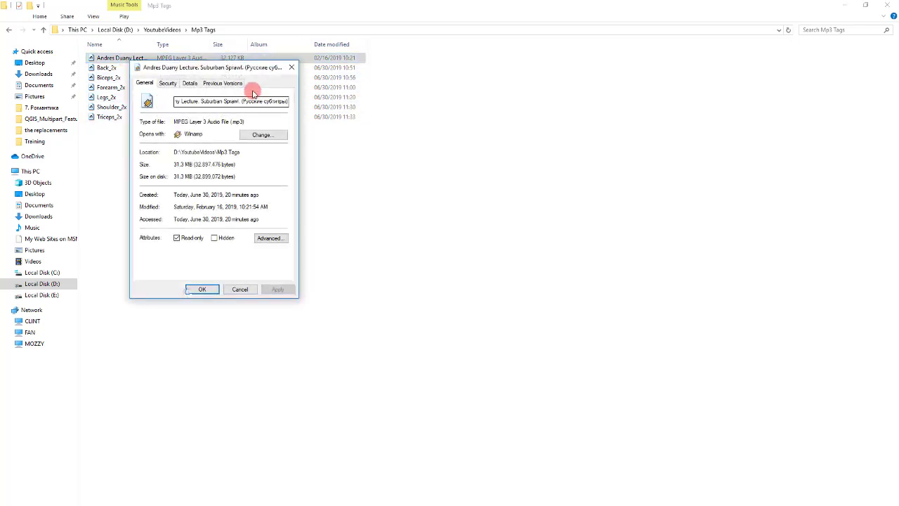
{"action": "left_click", "coordinate": [190, 83]}
{"action": "left_click", "coordinate": [218, 121]}
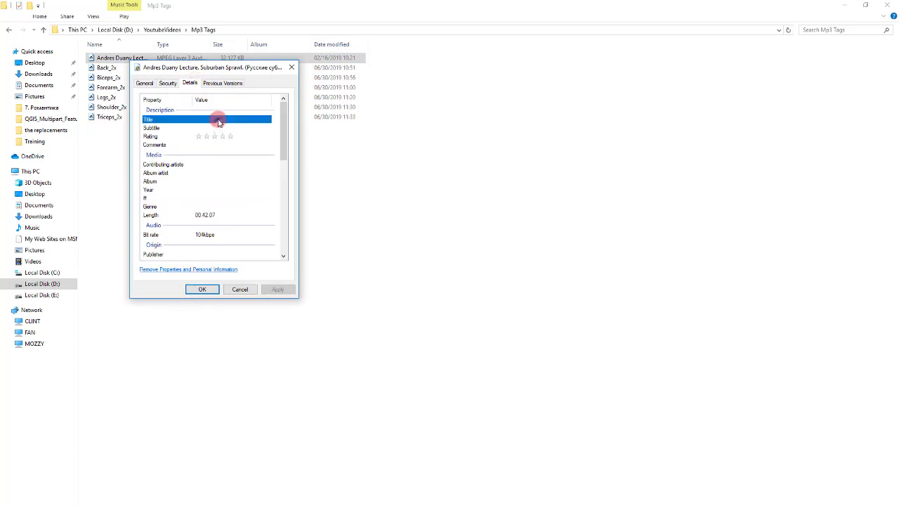
{"action": "left_click", "coordinate": [217, 173]}
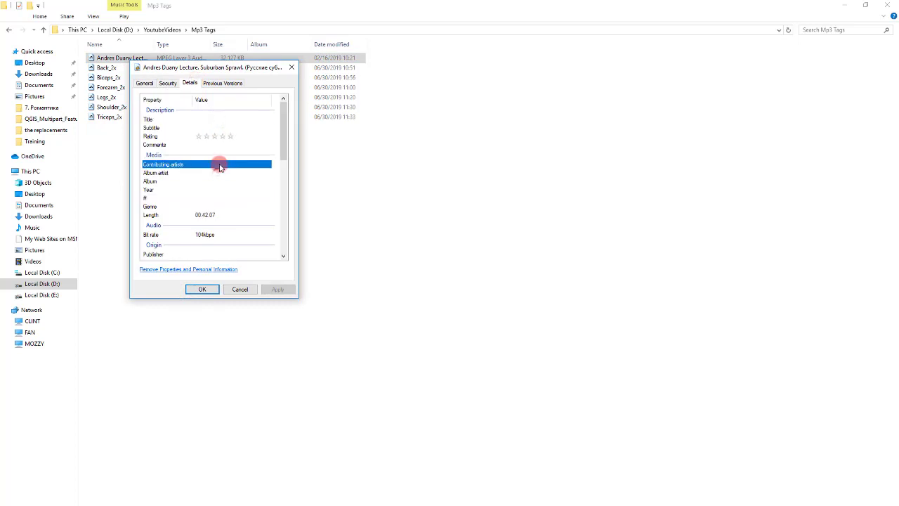
{"action": "left_click", "coordinate": [217, 190]}
{"action": "left_click", "coordinate": [223, 163]}
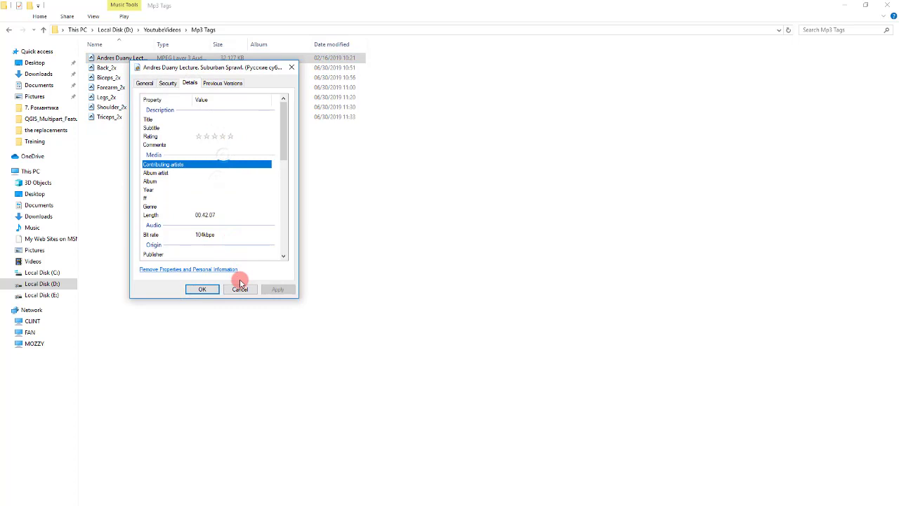
{"action": "left_click", "coordinate": [144, 83]}
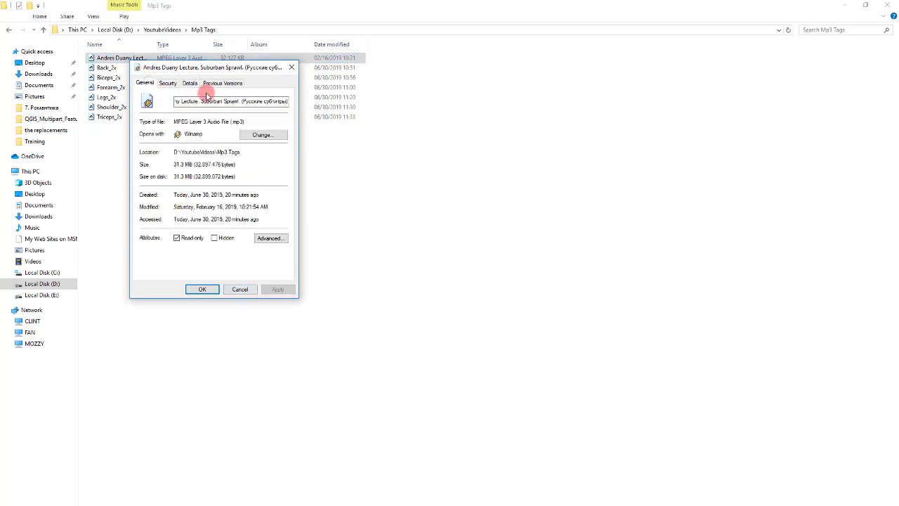
{"action": "left_click", "coordinate": [169, 83]}
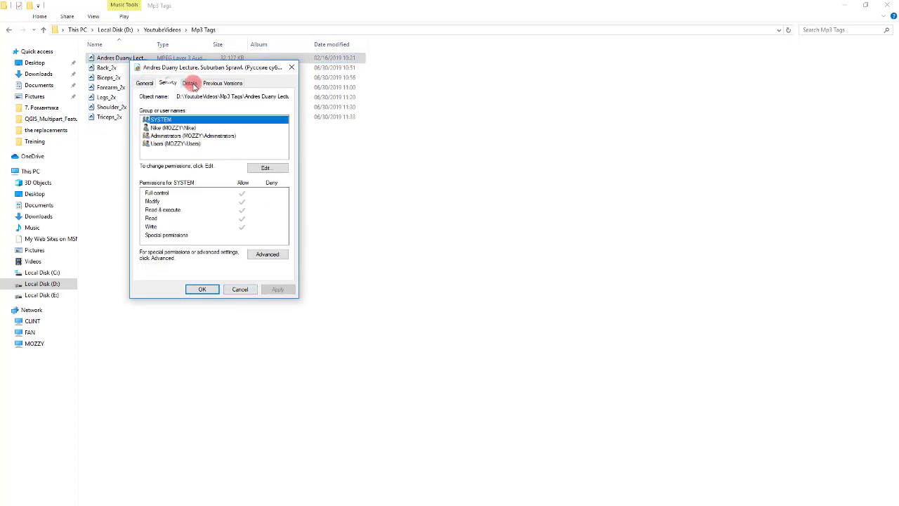
{"action": "left_click", "coordinate": [240, 288]}
Clear the lecture MP3's Read-only attribute and apply it.
{"action": "right_click", "coordinate": [110, 58]}
{"action": "left_click", "coordinate": [184, 343]}
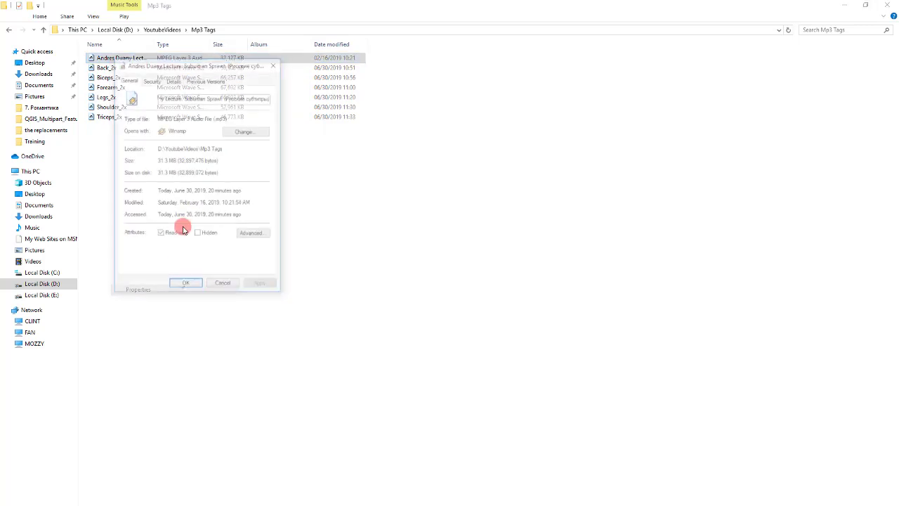
{"action": "left_click", "coordinate": [161, 234]}
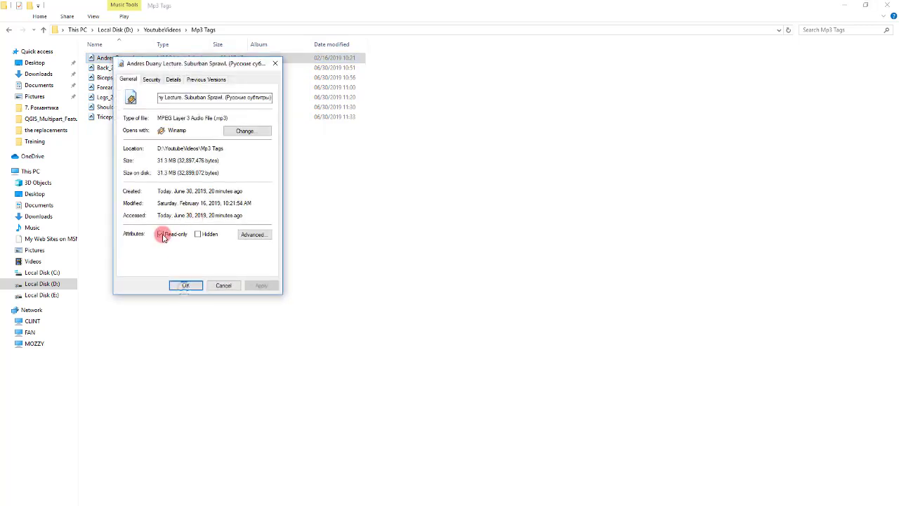
{"action": "left_click", "coordinate": [185, 285]}
Enter Youtube as the lecture MP3's Album tag and save it.
{"action": "right_click", "coordinate": [117, 60]}
{"action": "left_click", "coordinate": [178, 341]}
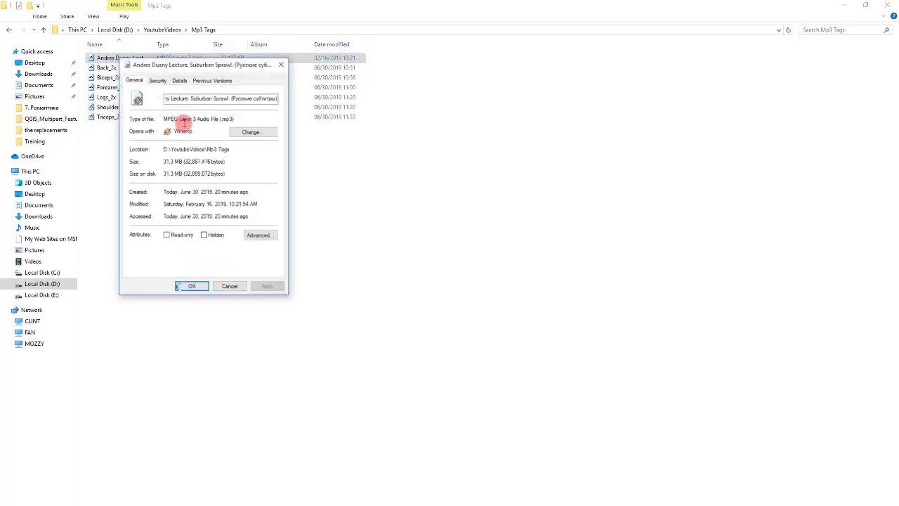
{"action": "left_click", "coordinate": [180, 82]}
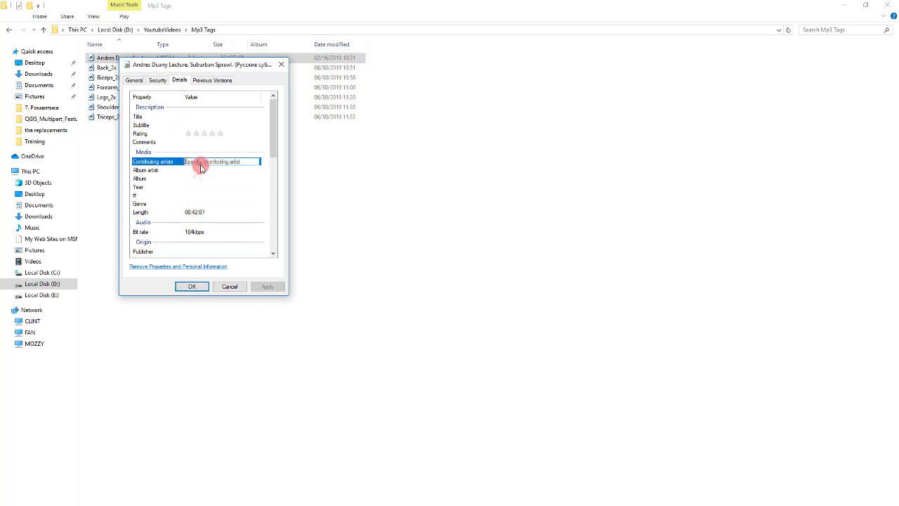
{"action": "left_click", "coordinate": [204, 169]}
{"action": "left_click", "coordinate": [202, 180]}
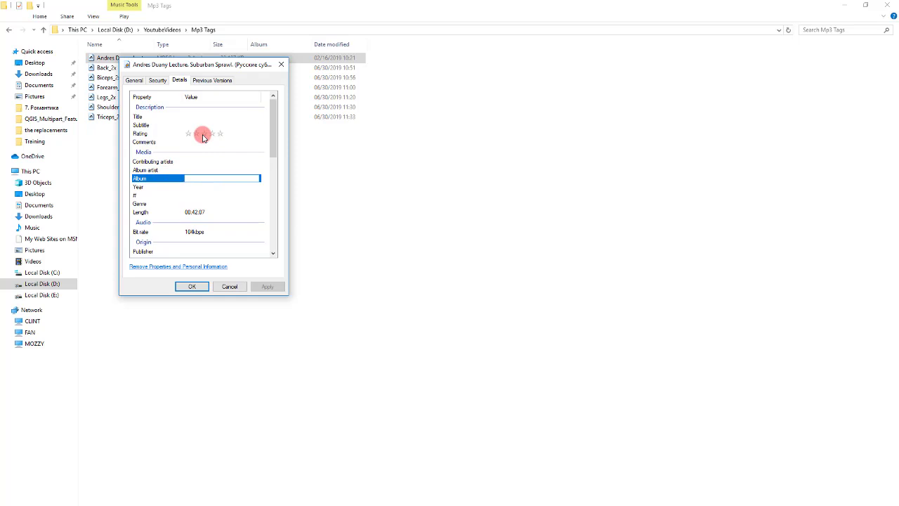
{"action": "type", "text": "Youtube"}
{"action": "key", "text": "Return"}
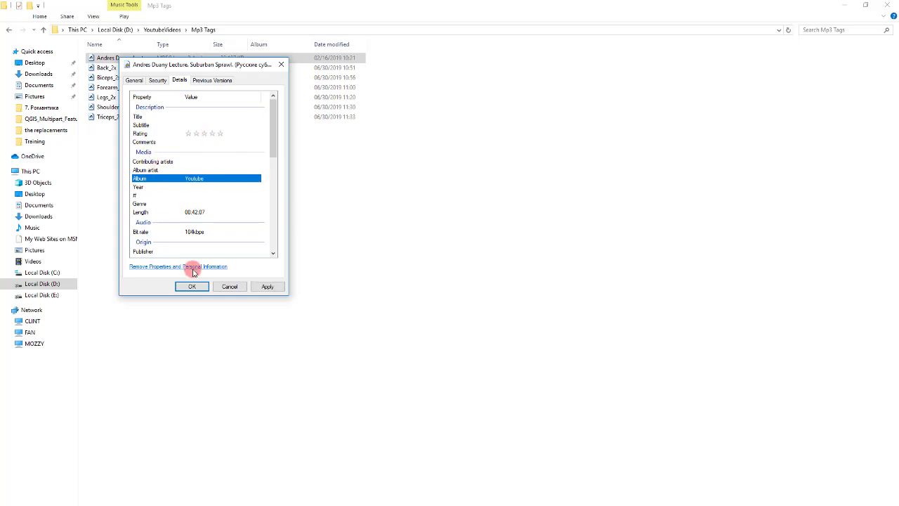
{"action": "left_click", "coordinate": [192, 286]}
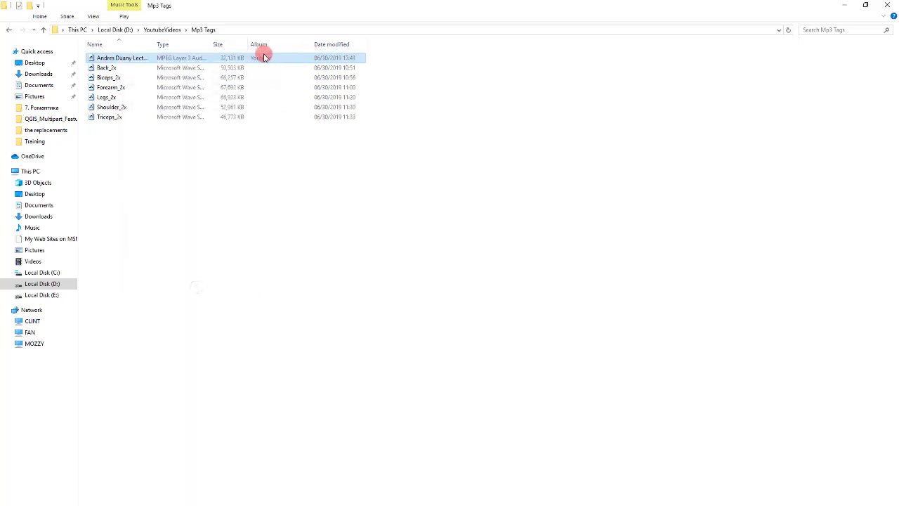
Open the six WAV tracks' combined properties at the Album tag, then cancel and deselect.
{"action": "left_click", "coordinate": [188, 200]}
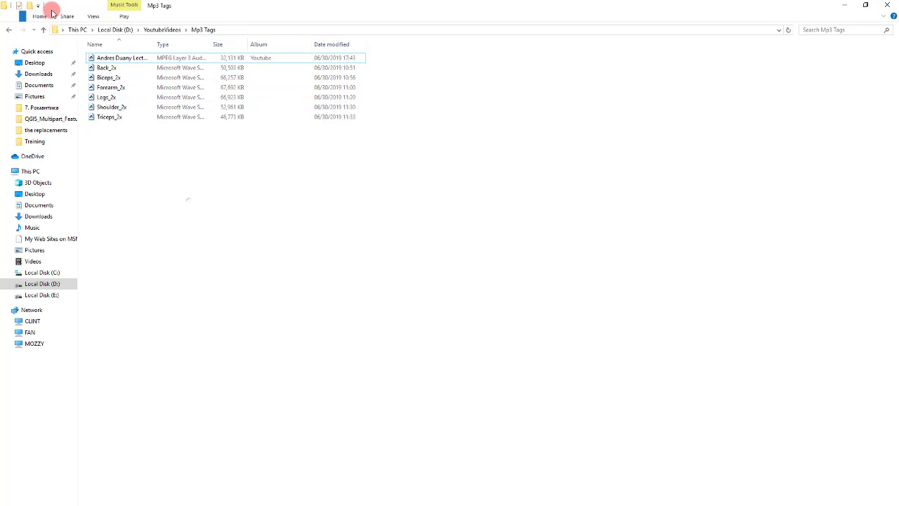
{"action": "left_click", "coordinate": [102, 70]}
{"action": "left_click", "coordinate": [106, 120], "text": "shift"}
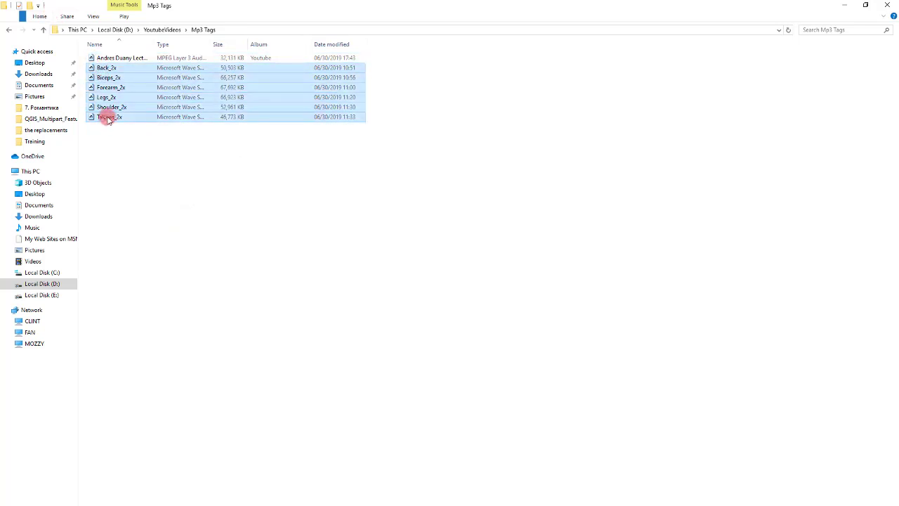
{"action": "right_click", "coordinate": [107, 118]}
{"action": "left_click", "coordinate": [160, 327]}
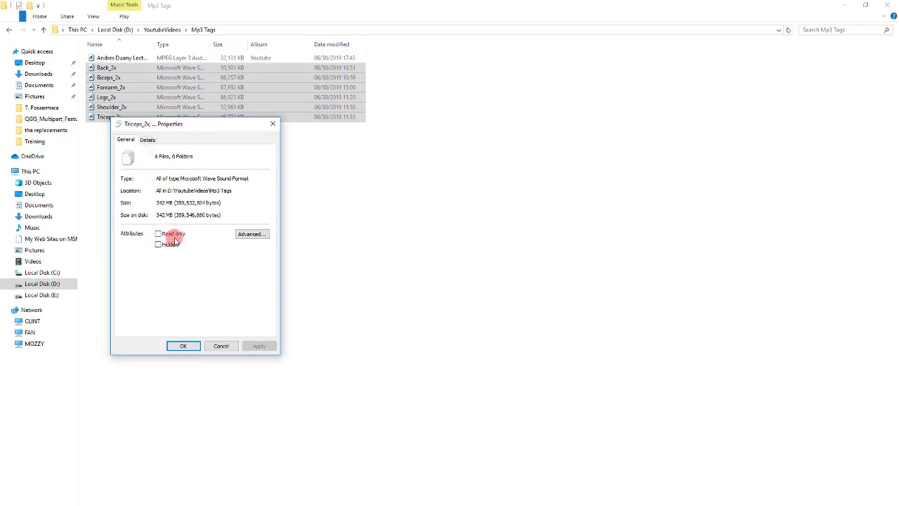
{"action": "left_click", "coordinate": [149, 140]}
{"action": "left_click", "coordinate": [199, 220]}
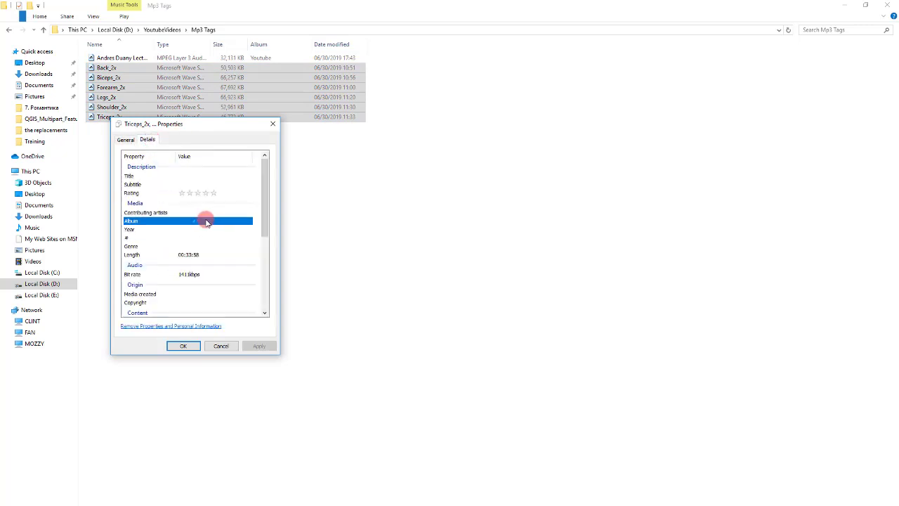
{"action": "left_click", "coordinate": [220, 345]}
{"action": "left_click", "coordinate": [147, 107]}
{"action": "left_click", "coordinate": [135, 171]}
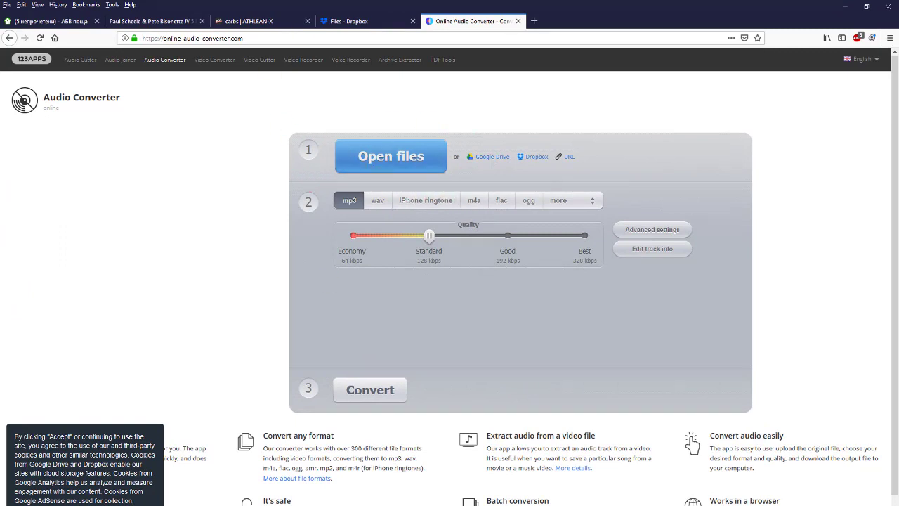
Drag Back_2x.wav onto the 123apps converter and convert it to MP3.
{"action": "left_click", "coordinate": [294, 157]}
{"action": "left_click_drag", "start_coordinate": [314, 6], "coordinate": [319, 2]}
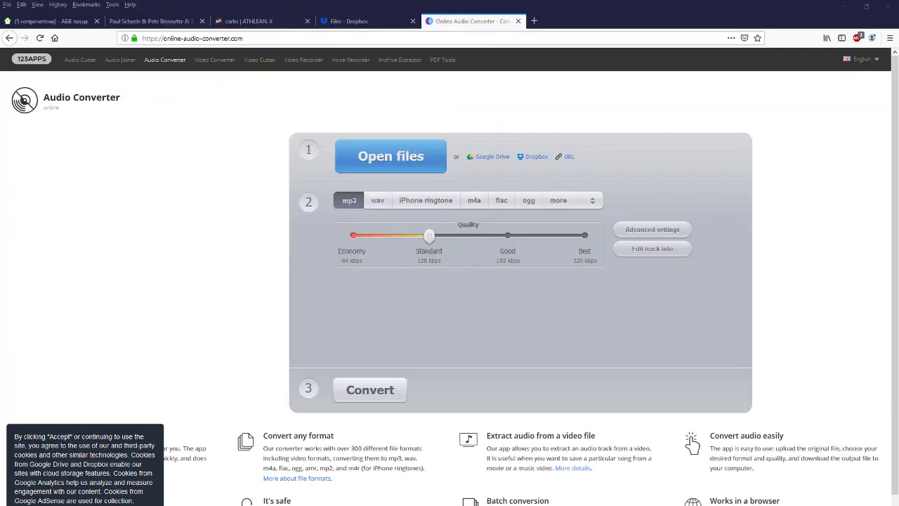
{"action": "left_click_drag", "start_coordinate": [457, 267], "coordinate": [401, 160]}
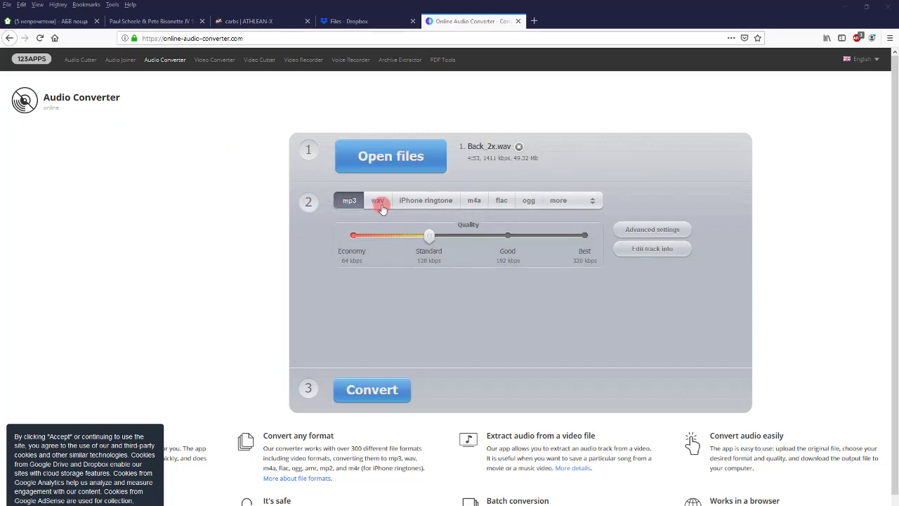
{"action": "left_click", "coordinate": [393, 391]}
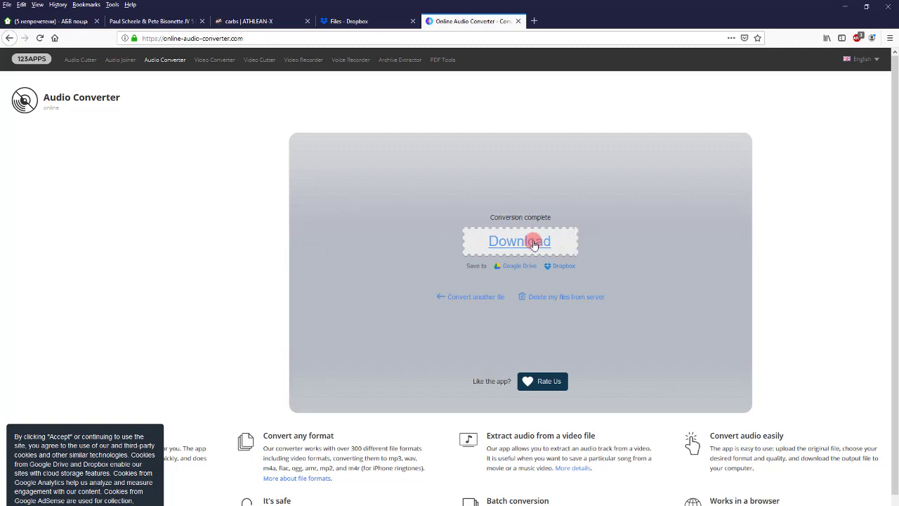
Download the converted Back_2x MP3 and reveal it in the Mp3 Tags folder.
{"action": "left_click", "coordinate": [534, 243]}
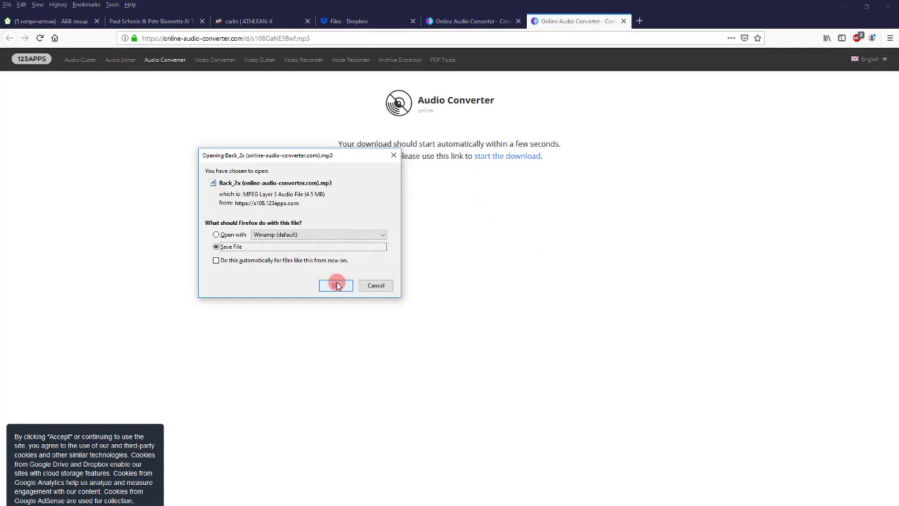
{"action": "left_click", "coordinate": [337, 285]}
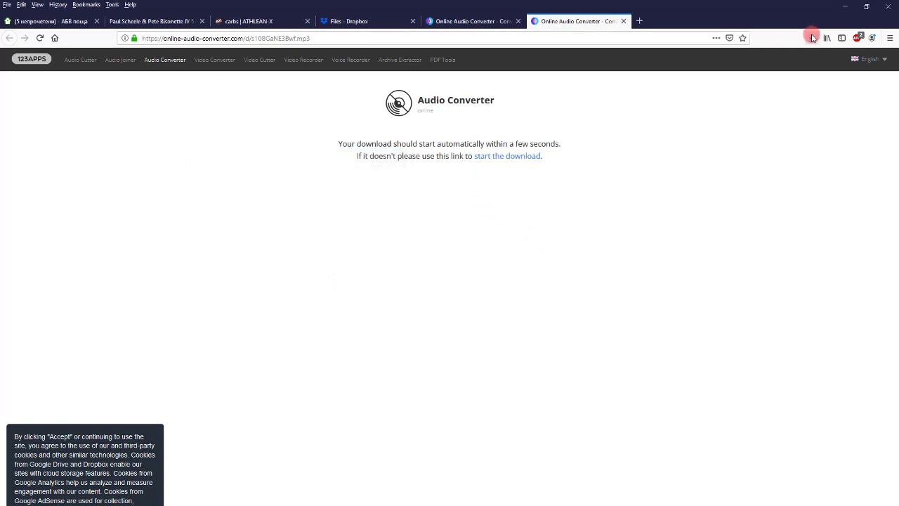
{"action": "left_click", "coordinate": [812, 38]}
{"action": "left_click", "coordinate": [804, 61]}
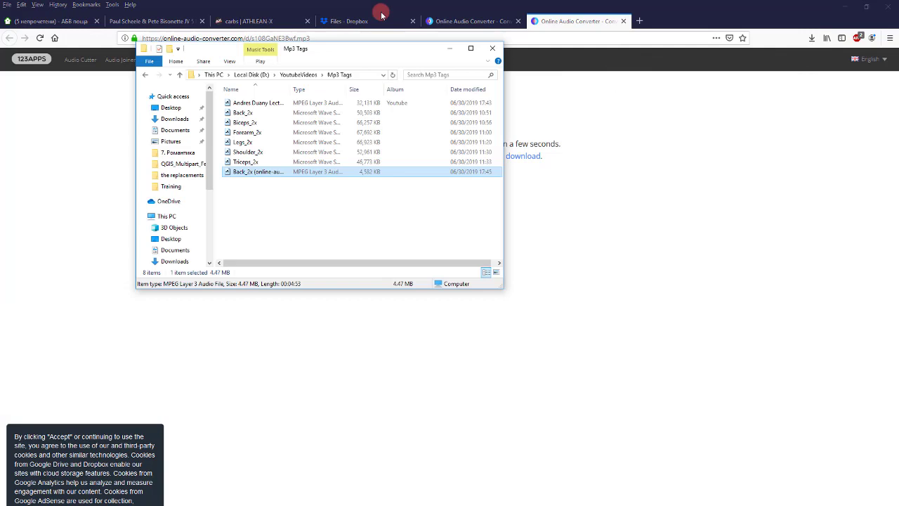
Set the downloaded MP3's Album tag to Youtube and select the website suffix in its name.
{"action": "double_click", "coordinate": [330, 45]}
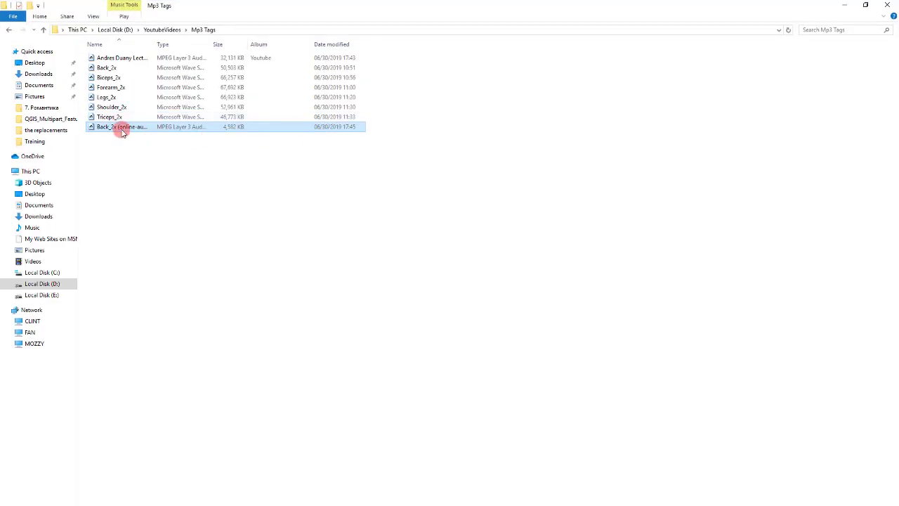
{"action": "right_click", "coordinate": [121, 132]}
{"action": "left_click", "coordinate": [175, 360]}
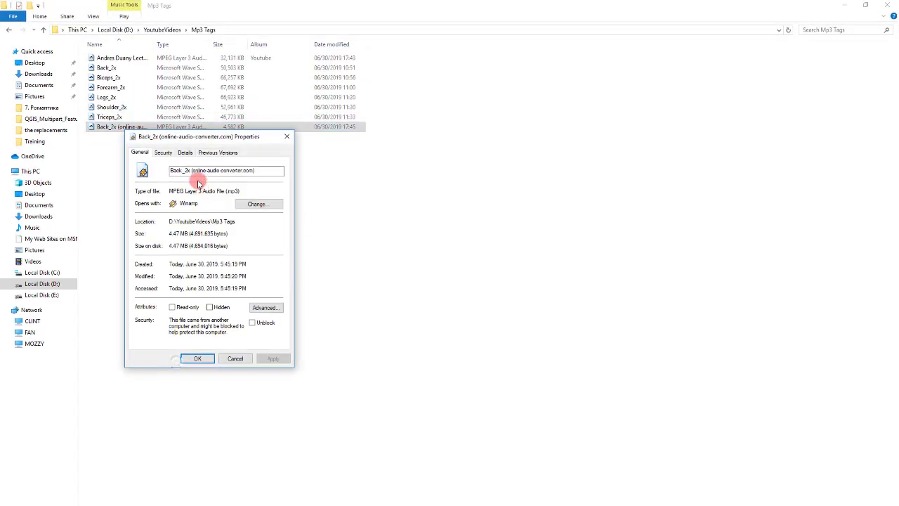
{"action": "left_click", "coordinate": [186, 153]}
{"action": "left_click", "coordinate": [213, 188]}
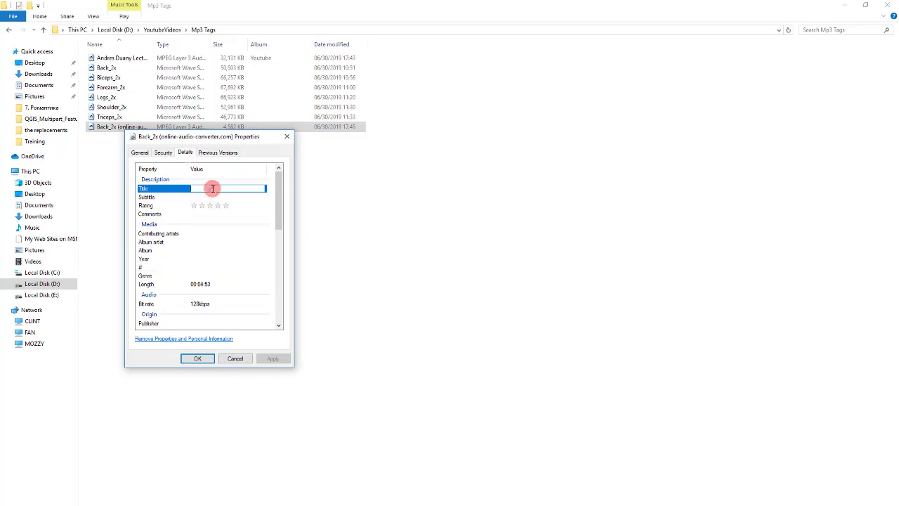
{"action": "left_click", "coordinate": [212, 241]}
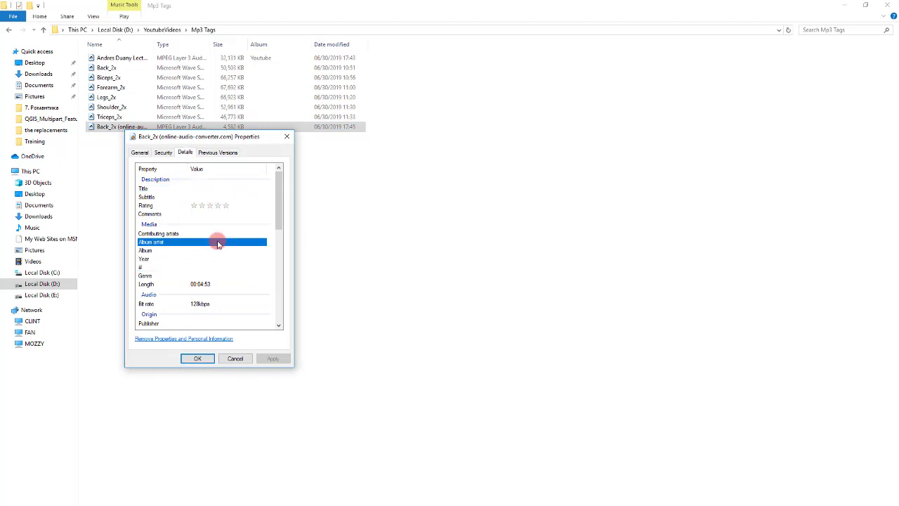
{"action": "left_click", "coordinate": [209, 250]}
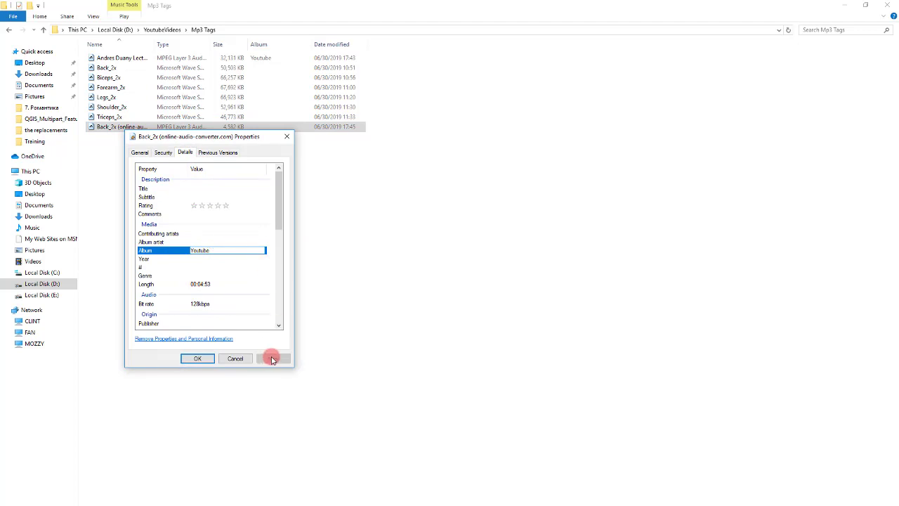
{"action": "left_click", "coordinate": [197, 359]}
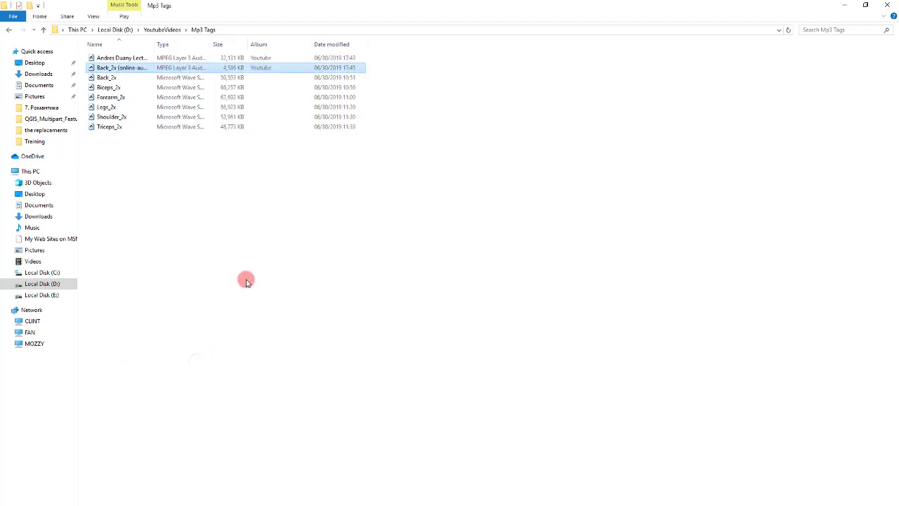
{"action": "left_click", "coordinate": [112, 70]}
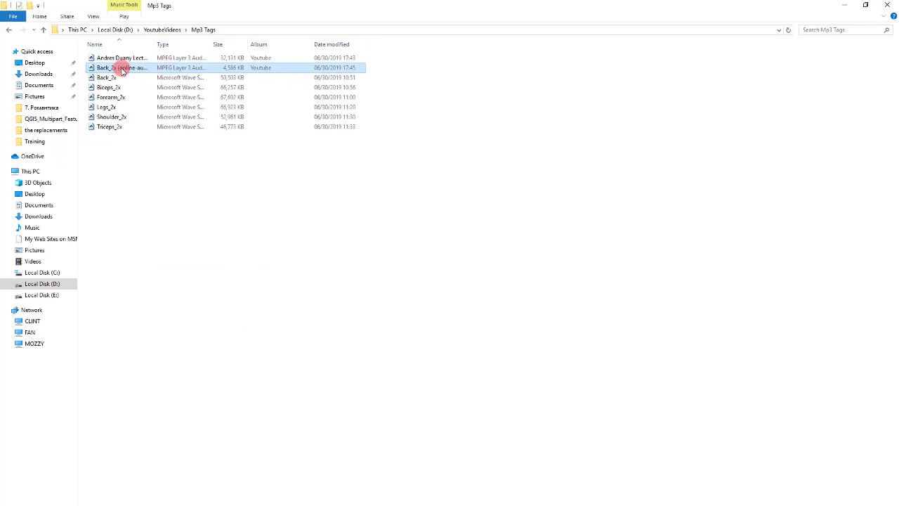
{"action": "left_click_drag", "start_coordinate": [117, 68], "coordinate": [200, 68]}
Shorten the converted MP3's name to Back_2x and compare it with the older MP3.
{"action": "key", "text": "BackSpace"}
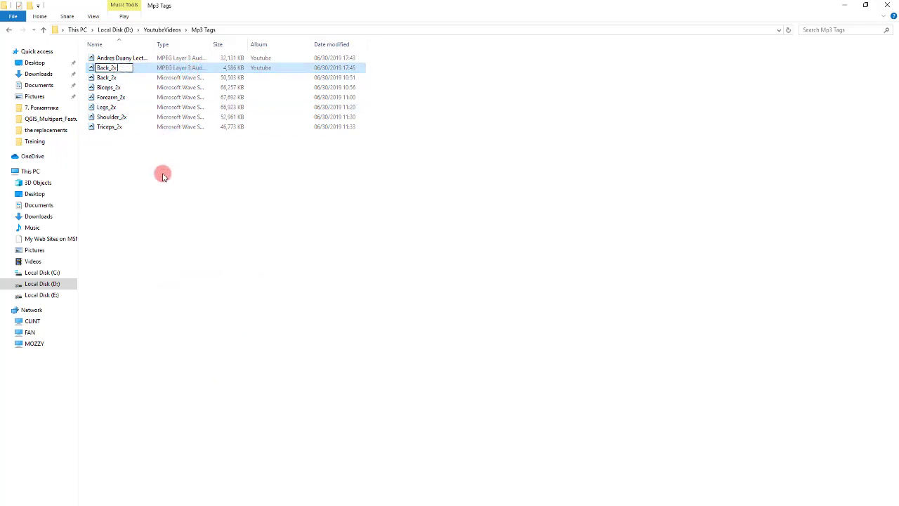
{"action": "left_click", "coordinate": [145, 210]}
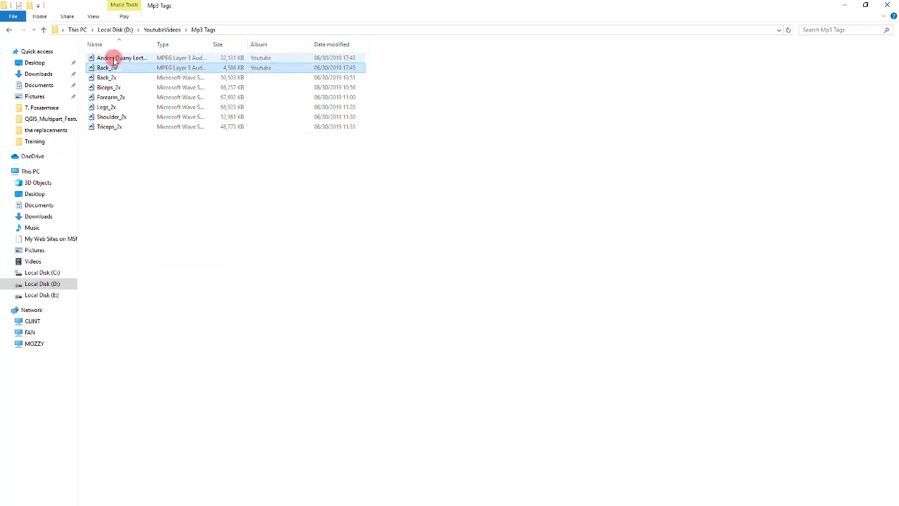
{"action": "right_click", "coordinate": [114, 60]}
{"action": "left_click", "coordinate": [102, 69]}
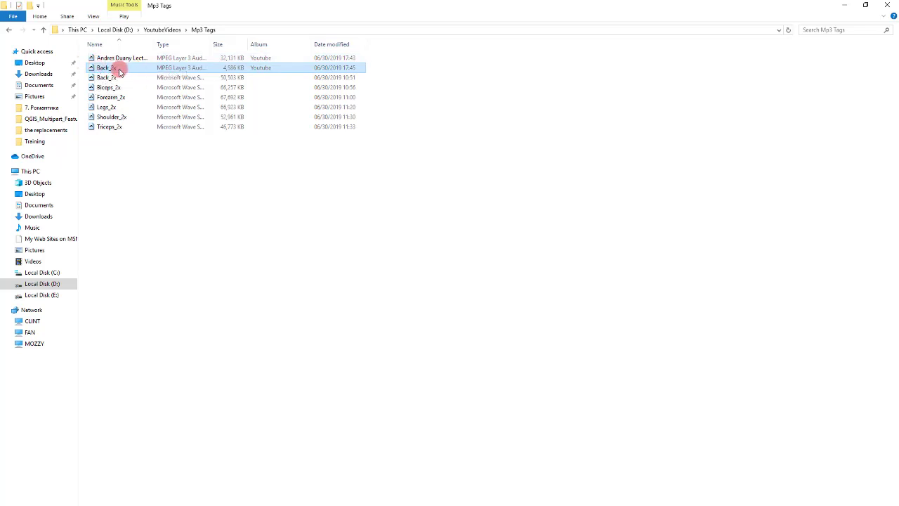
{"action": "left_click", "coordinate": [161, 262]}
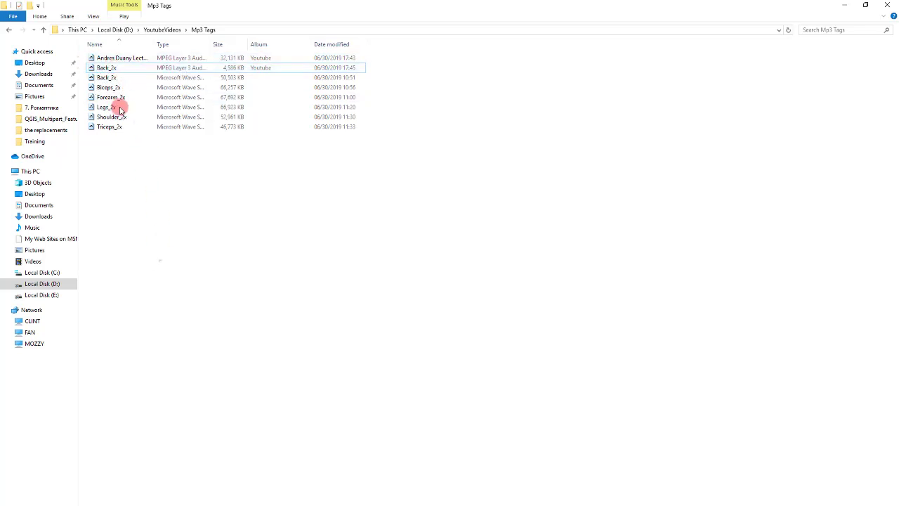
{"action": "left_click", "coordinate": [109, 68]}
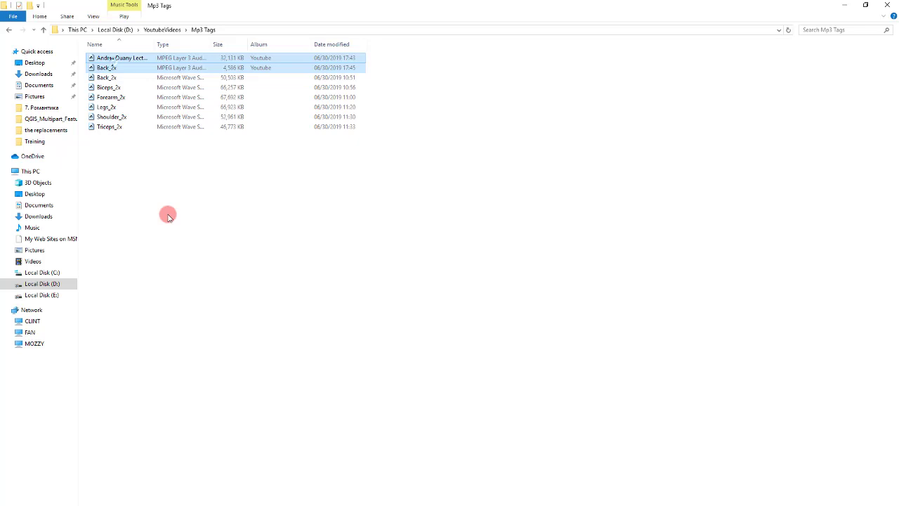
{"action": "left_click", "coordinate": [158, 143]}
Send the Back_2x MP3 to the Recycle Bin.
{"action": "left_click", "coordinate": [112, 78]}
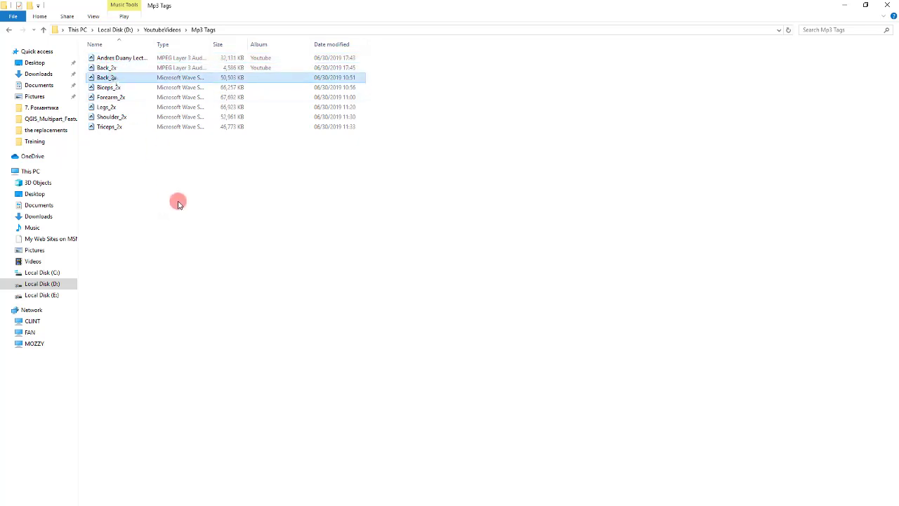
{"action": "left_click", "coordinate": [155, 172]}
{"action": "left_click", "coordinate": [116, 69]}
{"action": "key", "text": "Delete"}
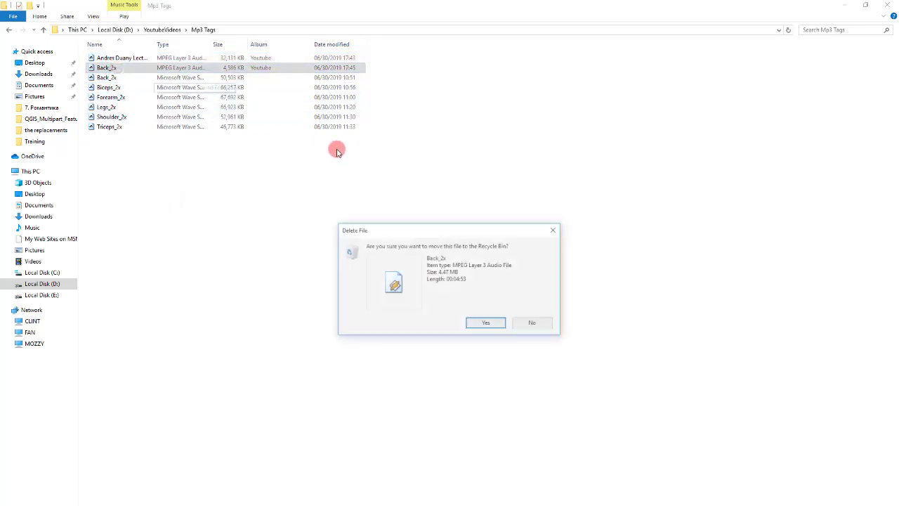
{"action": "left_click", "coordinate": [487, 324]}
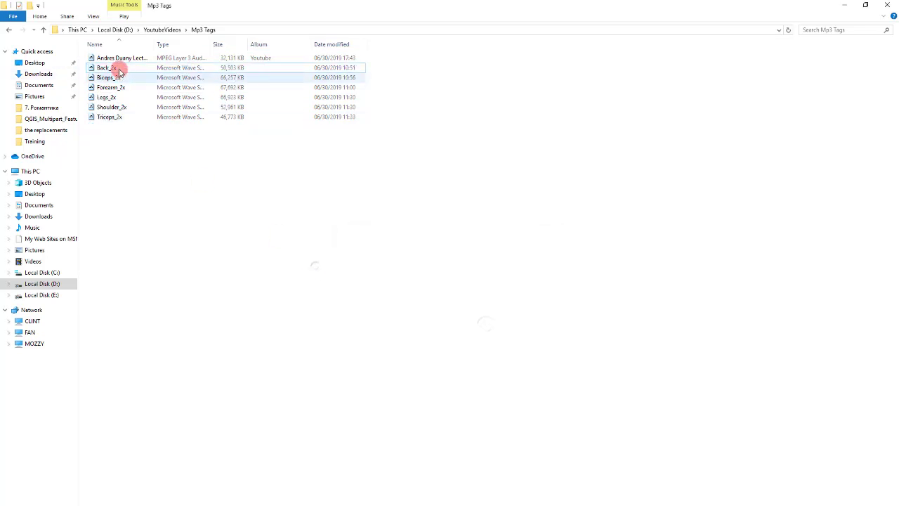
Minimize Explorer and drag the selected WAV files into Audacity.
{"action": "left_click", "coordinate": [70, 502]}
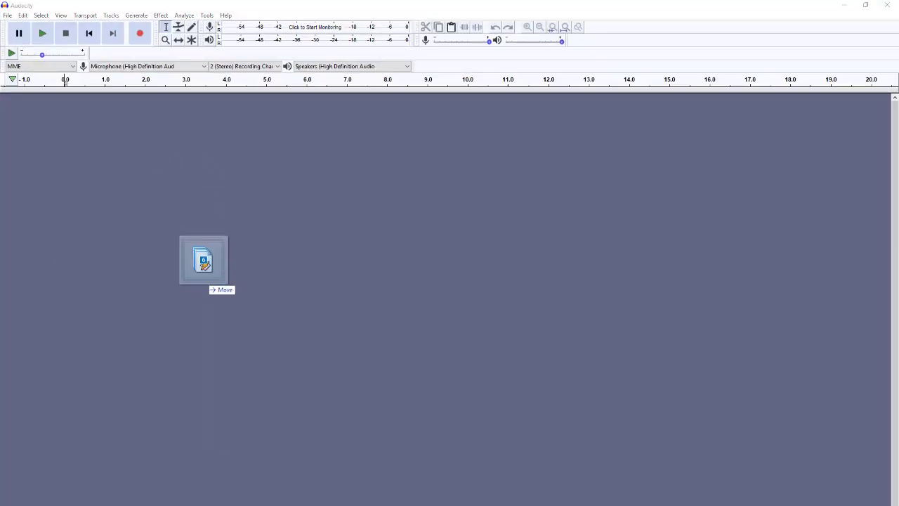
{"action": "left_click_drag", "start_coordinate": [201, 281], "coordinate": [204, 277]}
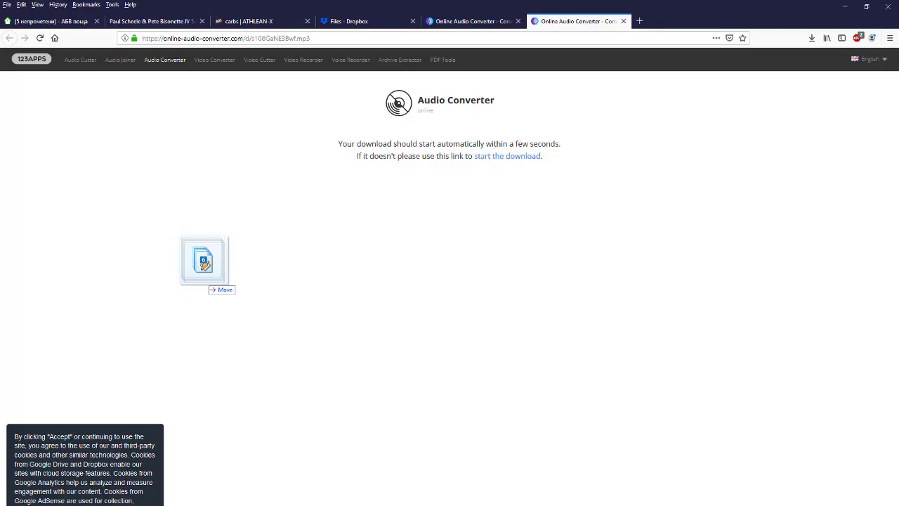
Search 'audacity download' in a new tab and reach the audacity.de Windows downloads page.
{"action": "left_click", "coordinate": [639, 20]}
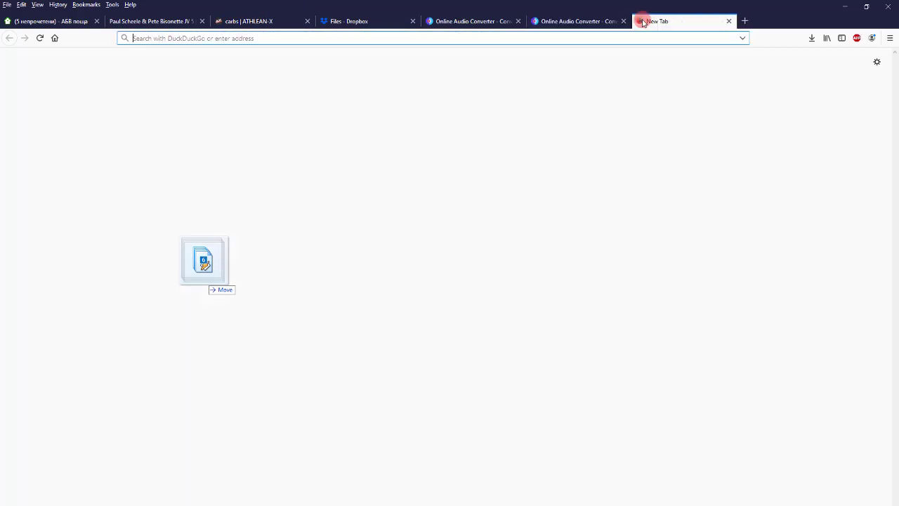
{"action": "type", "text": "auda"}
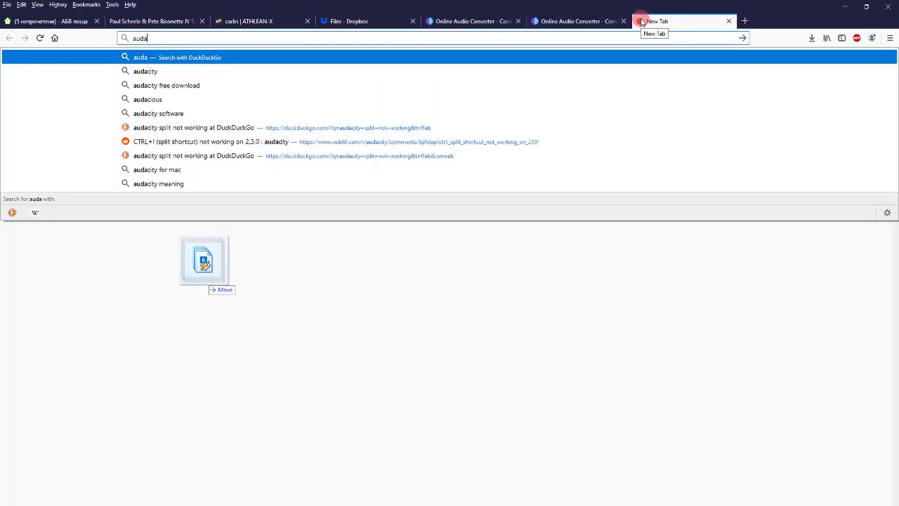
{"action": "type", "text": "city download"}
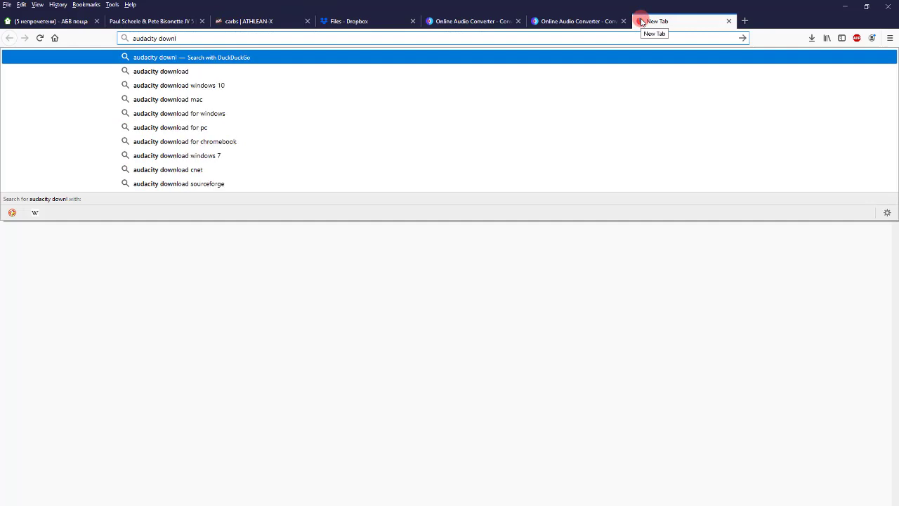
{"action": "key", "text": "Return"}
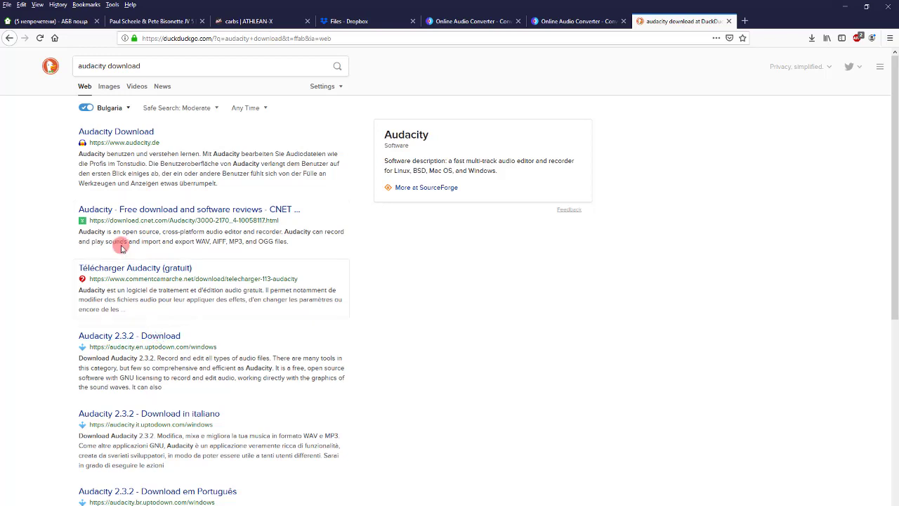
{"action": "left_click", "coordinate": [134, 134]}
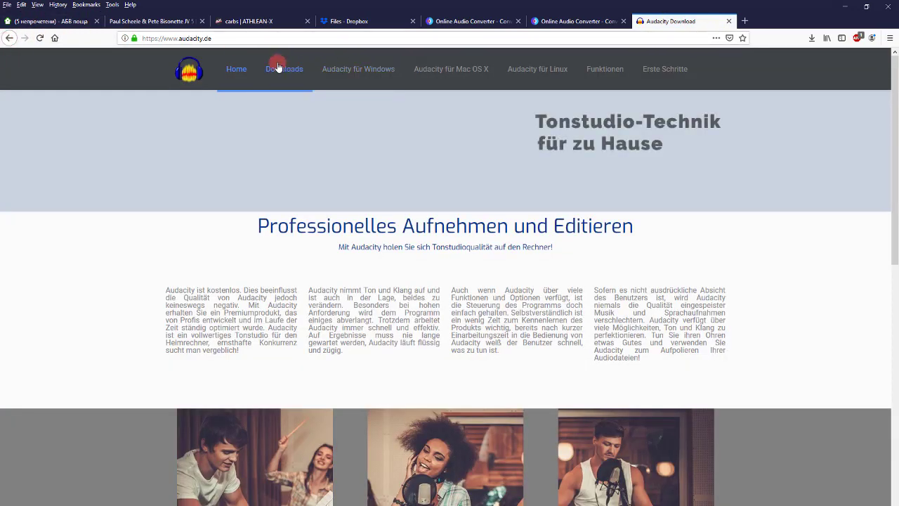
{"action": "left_click", "coordinate": [294, 70]}
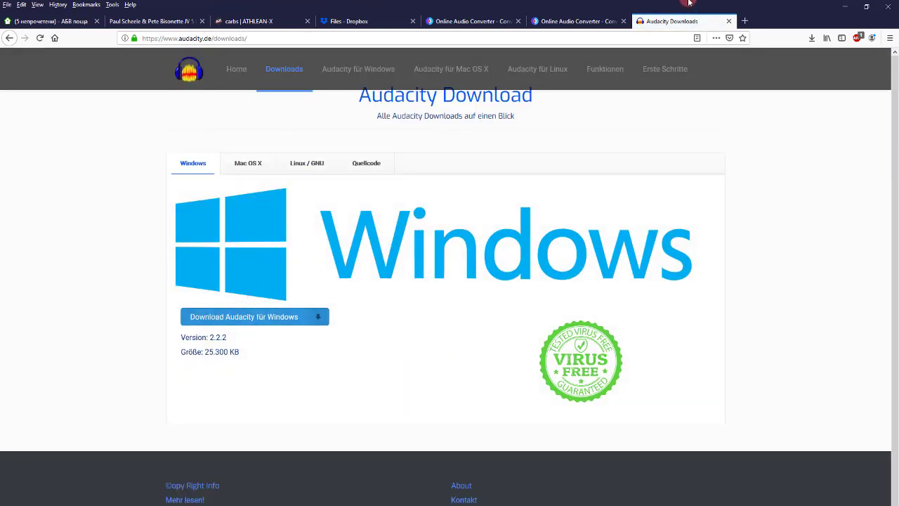
{"action": "left_click", "coordinate": [728, 21]}
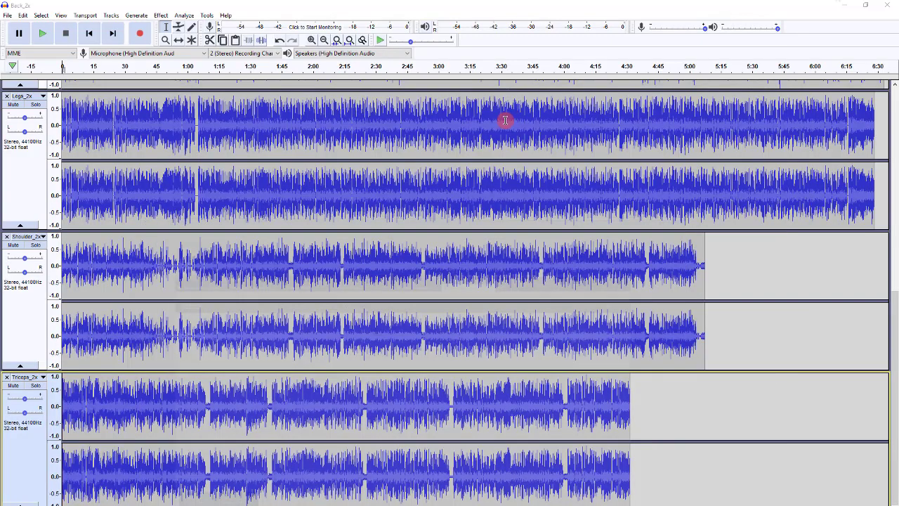
Scroll to the top track and start Export Multiple as MP3 into D:\YoutubeVideos\Mp3 Tags.
{"action": "left_click", "coordinate": [260, 199]}
{"action": "scroll", "coordinate": [261, 196], "scroll_direction": "up", "scroll_amount": 3}
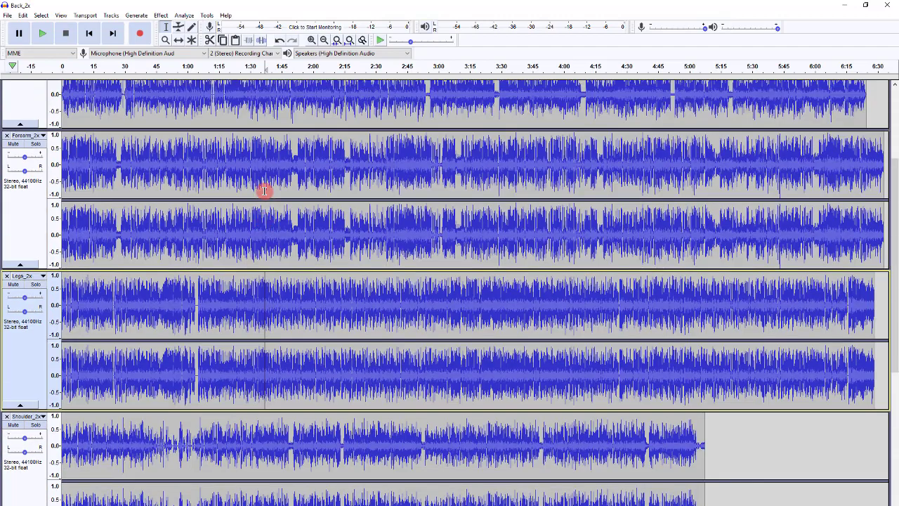
{"action": "scroll", "coordinate": [264, 191], "scroll_direction": "up", "scroll_amount": 4}
{"action": "scroll", "coordinate": [160, 114], "scroll_direction": "up", "scroll_amount": 2}
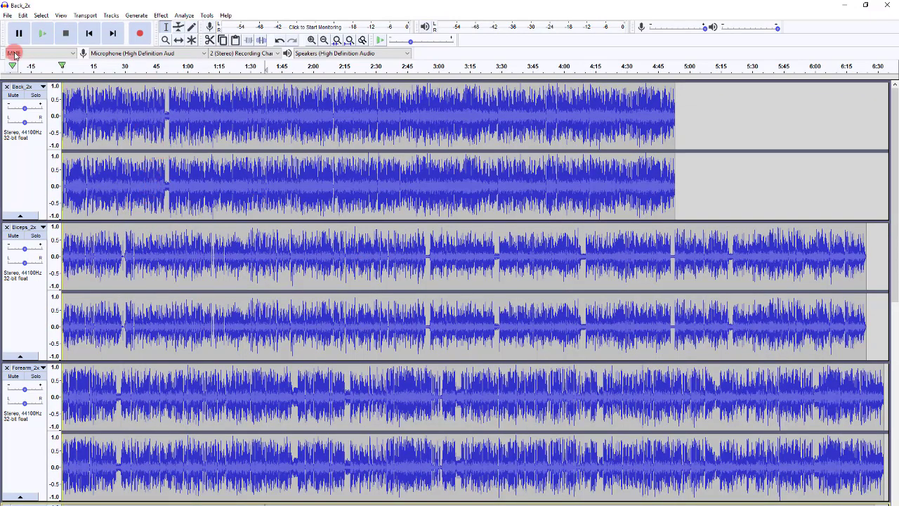
{"action": "left_click", "coordinate": [7, 15]}
{"action": "mouse_move", "coordinate": [42, 84]}
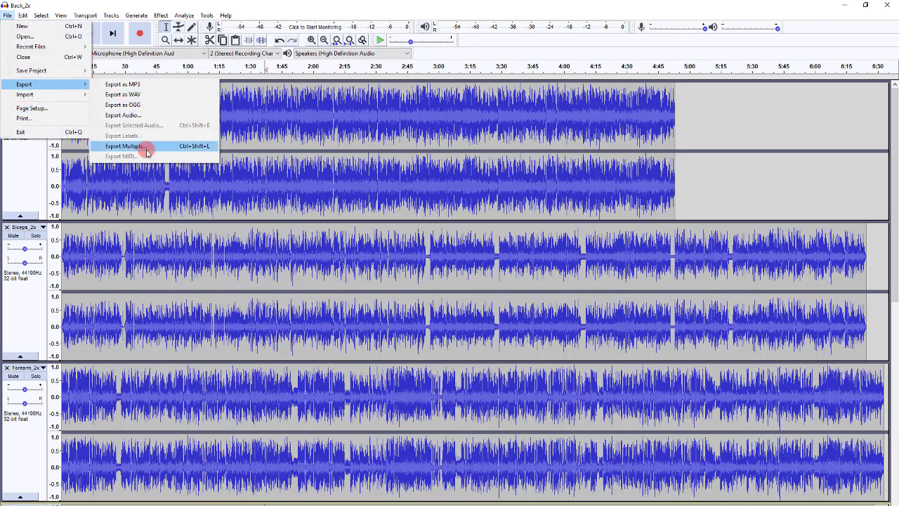
{"action": "left_click", "coordinate": [144, 150]}
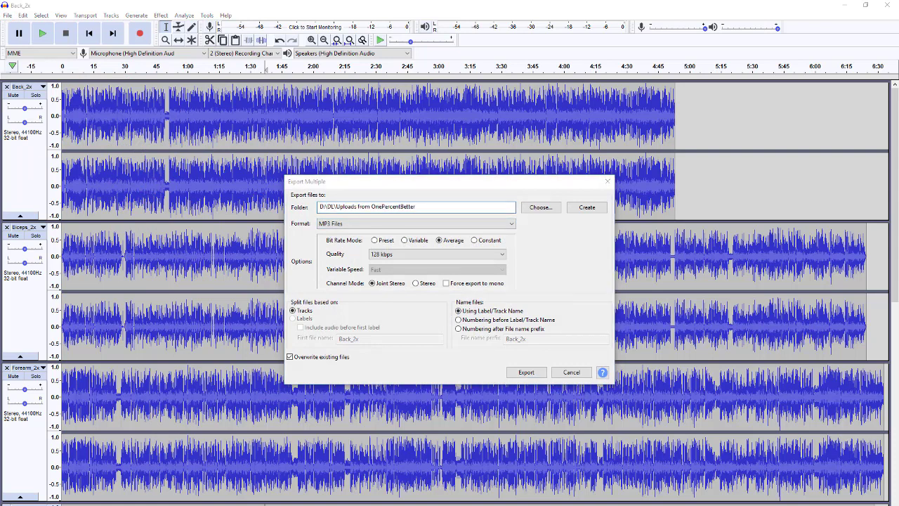
{"action": "left_click", "coordinate": [457, 206]}
{"action": "key", "text": "ctrl+a"}
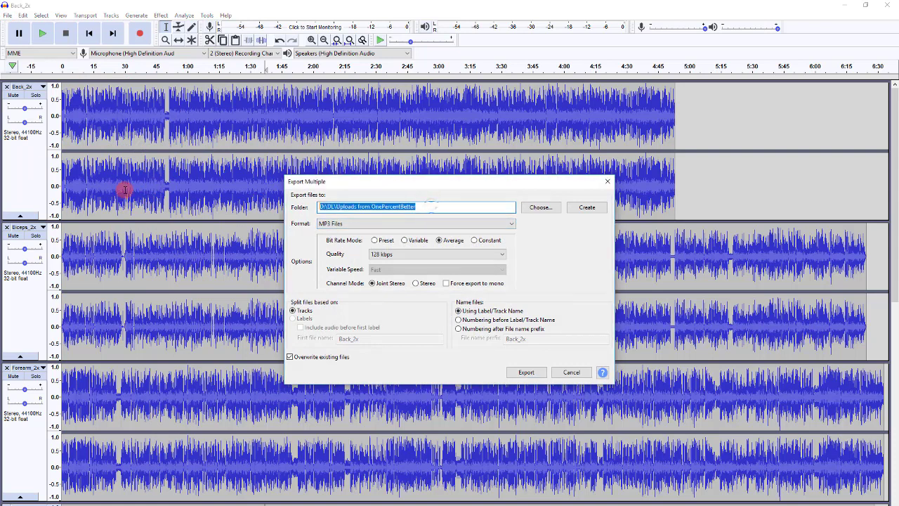
{"action": "type", "text": "D:\\YoutubeVideos\\Mp3 Tags"}
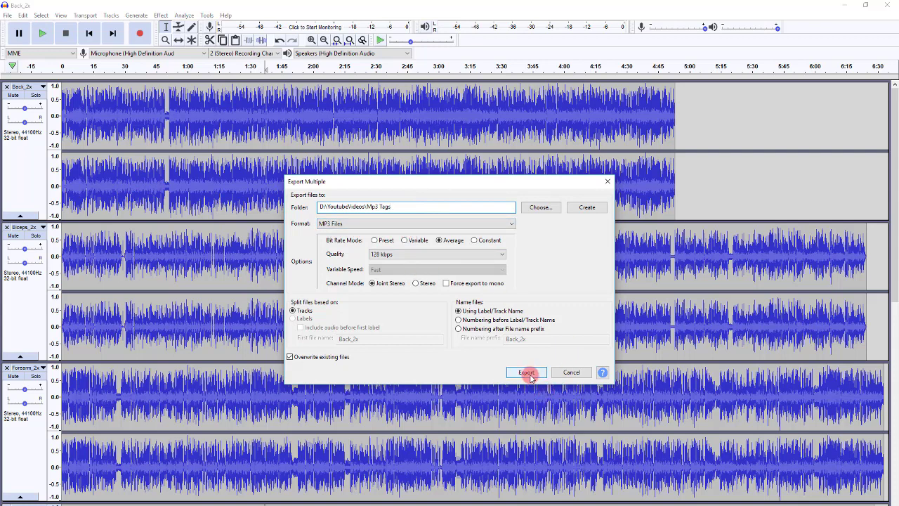
{"action": "left_click", "coordinate": [528, 374]}
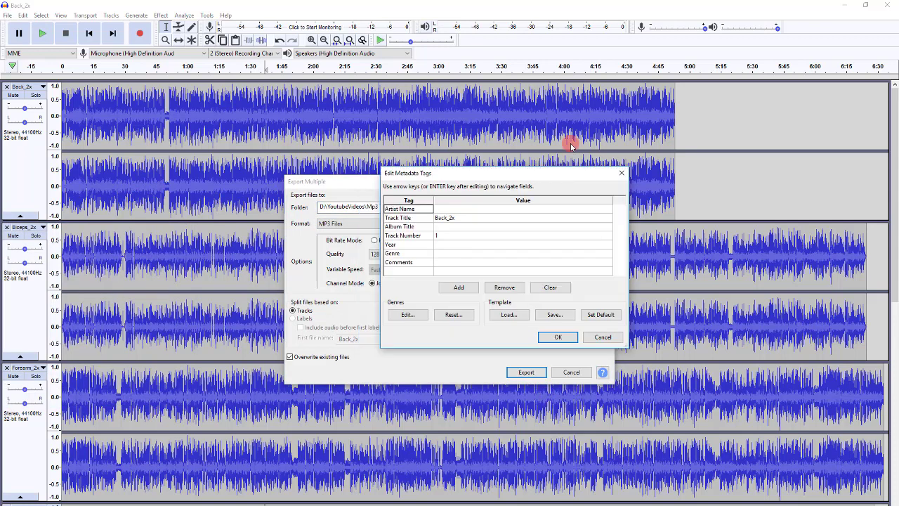
Clear title and track number, album Youtube, for Back_2x and Biceps_2x.
{"action": "left_click", "coordinate": [473, 142]}
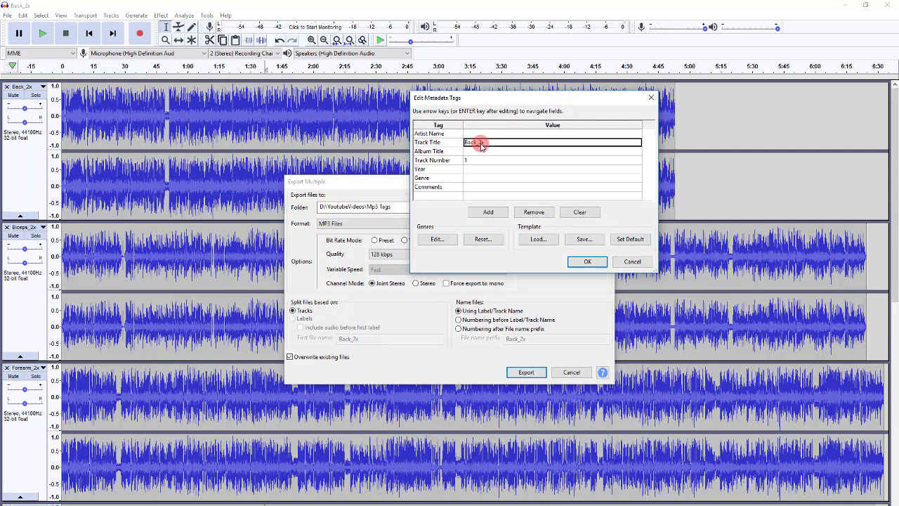
{"action": "key", "text": "BackSpace"}
{"action": "left_click", "coordinate": [473, 160]}
{"action": "key", "text": "BackSpace"}
{"action": "left_click", "coordinate": [473, 152]}
{"action": "type", "text": "Youtube"}
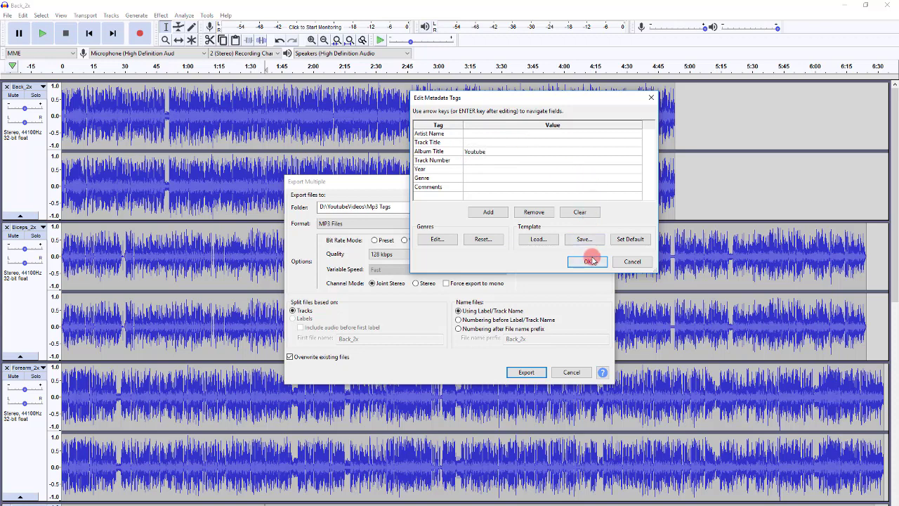
{"action": "left_click", "coordinate": [587, 261]}
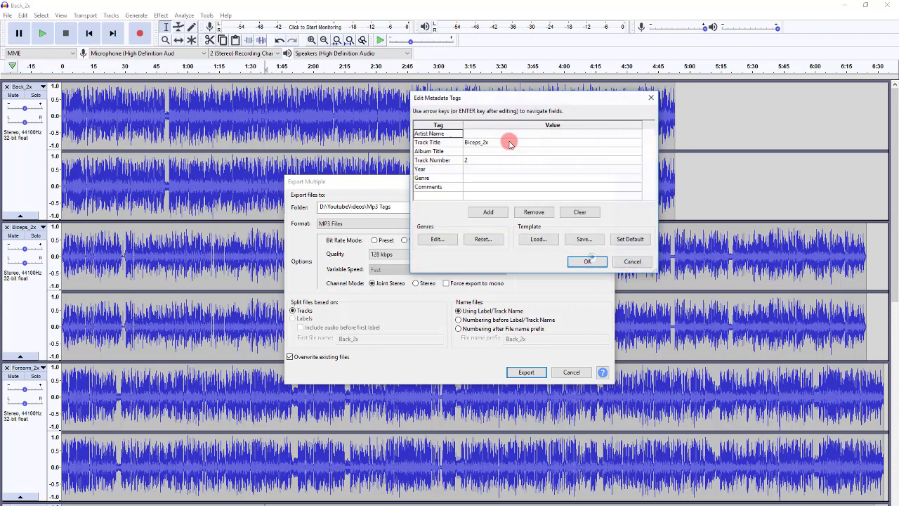
{"action": "left_click", "coordinate": [507, 142]}
{"action": "key", "text": "BackSpace"}
{"action": "left_click", "coordinate": [487, 160]}
{"action": "key", "text": "BackSpace"}
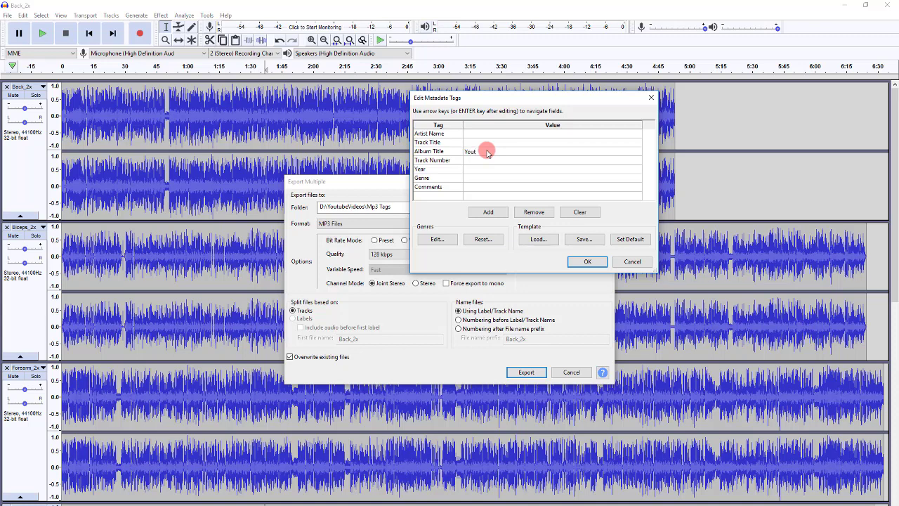
{"action": "left_click", "coordinate": [587, 262]}
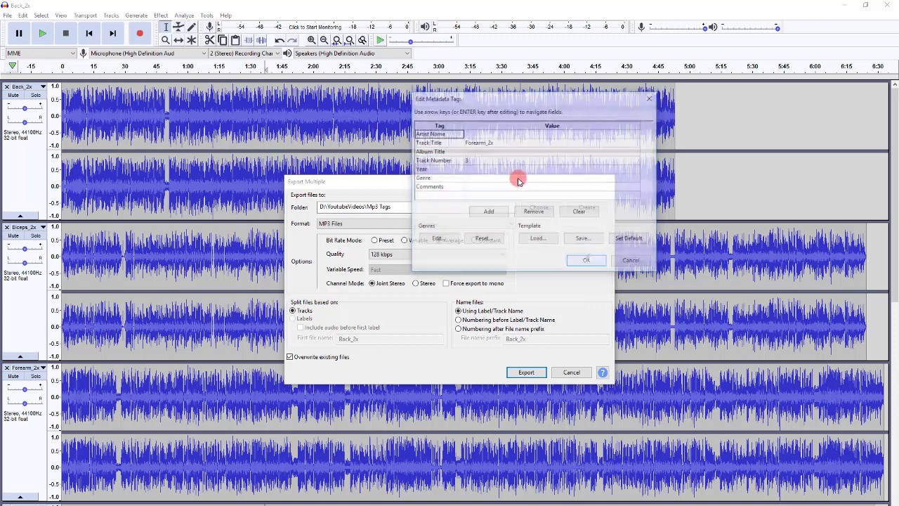
Clear title and track number, album Youtube, for Forearm_2x and Legs_2x.
{"action": "left_click", "coordinate": [500, 143]}
{"action": "key", "text": "BackSpace"}
{"action": "left_click", "coordinate": [482, 160]}
{"action": "key", "text": "BackSpace"}
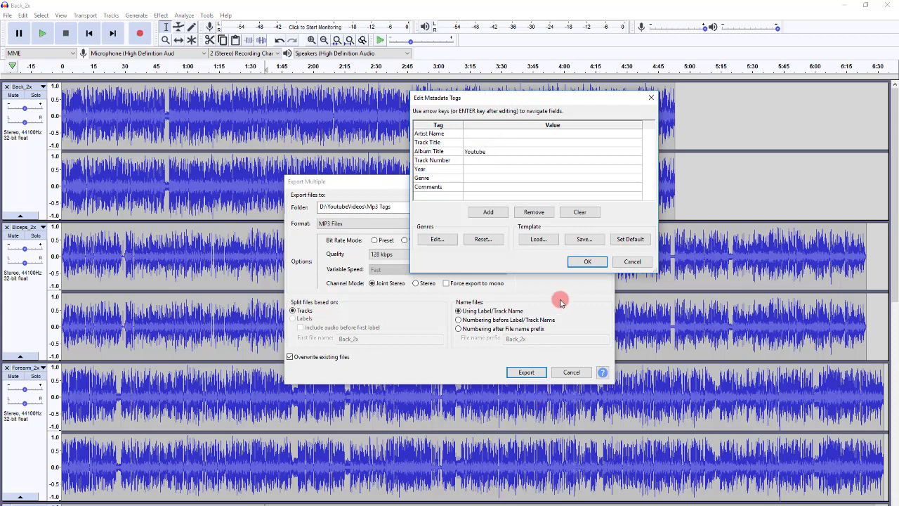
{"action": "left_click", "coordinate": [587, 261]}
{"action": "left_click", "coordinate": [481, 143]}
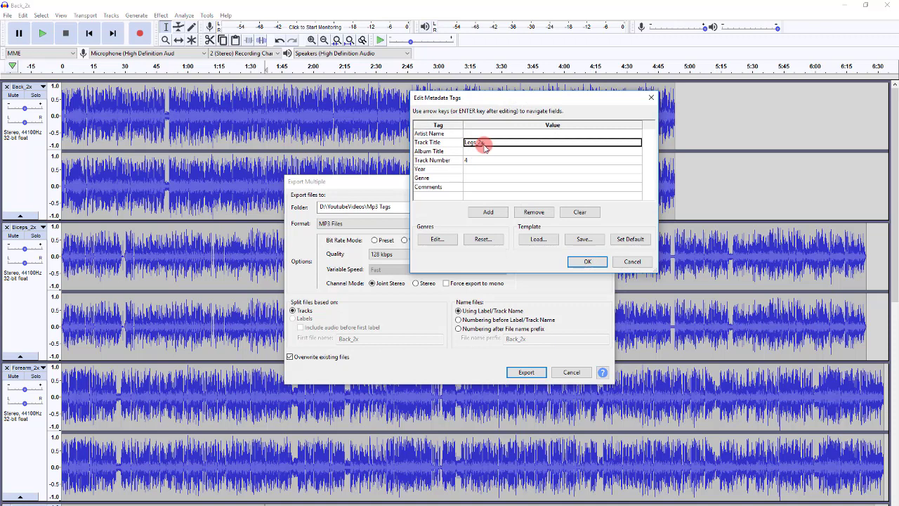
{"action": "key", "text": "BackSpace"}
{"action": "left_click", "coordinate": [478, 160]}
{"action": "key", "text": "BackSpace"}
{"action": "left_click", "coordinate": [459, 154]}
{"action": "type", "text": "Youtube"}
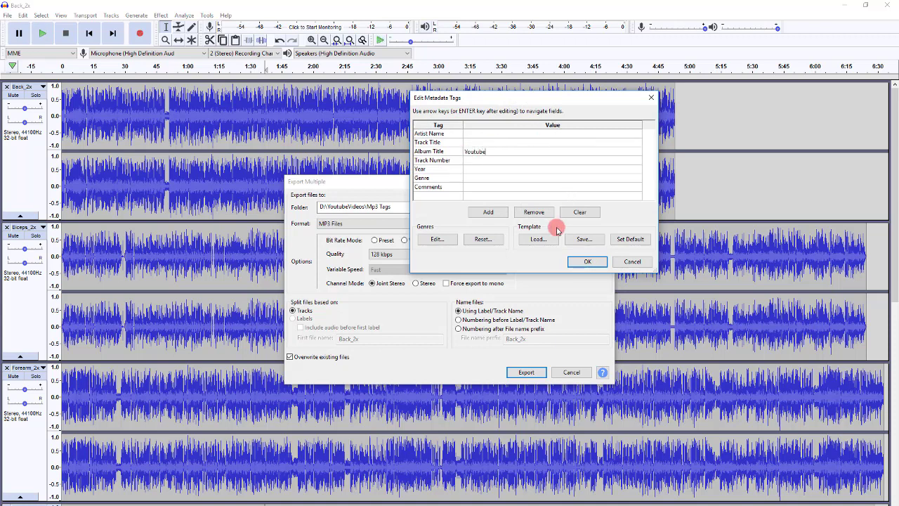
{"action": "left_click", "coordinate": [582, 259]}
Clear title and track number, album Youtube, for Shoulder_2x and Triceps_2x.
{"action": "left_click", "coordinate": [491, 143]}
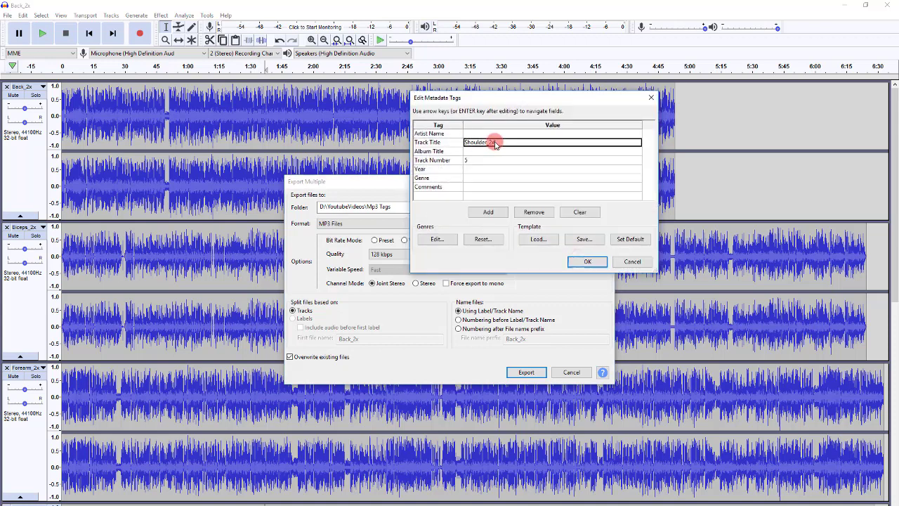
{"action": "key", "text": "BackSpace"}
{"action": "left_click", "coordinate": [492, 160]}
{"action": "key", "text": "BackSpace"}
{"action": "left_click", "coordinate": [487, 150]}
{"action": "type", "text": "Youtube"}
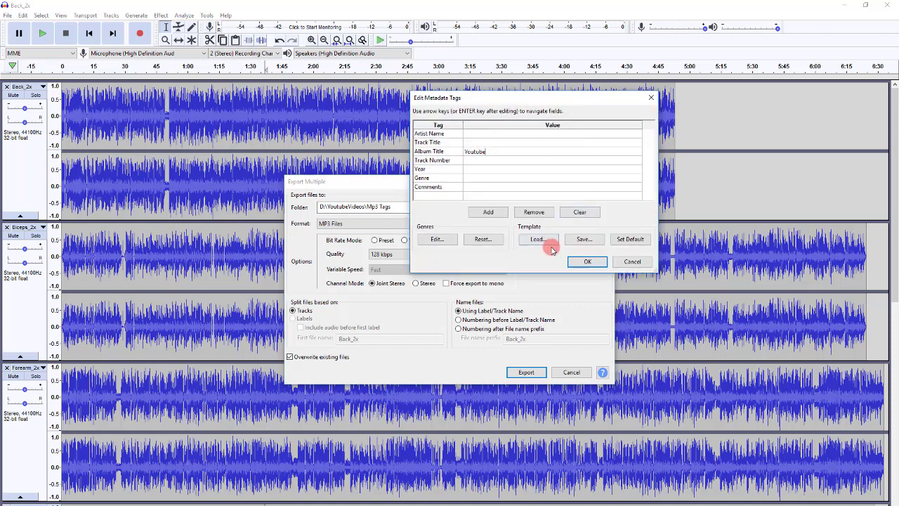
{"action": "left_click", "coordinate": [583, 260]}
{"action": "left_click", "coordinate": [489, 143]}
{"action": "key", "text": "BackSpace"}
{"action": "left_click", "coordinate": [485, 160]}
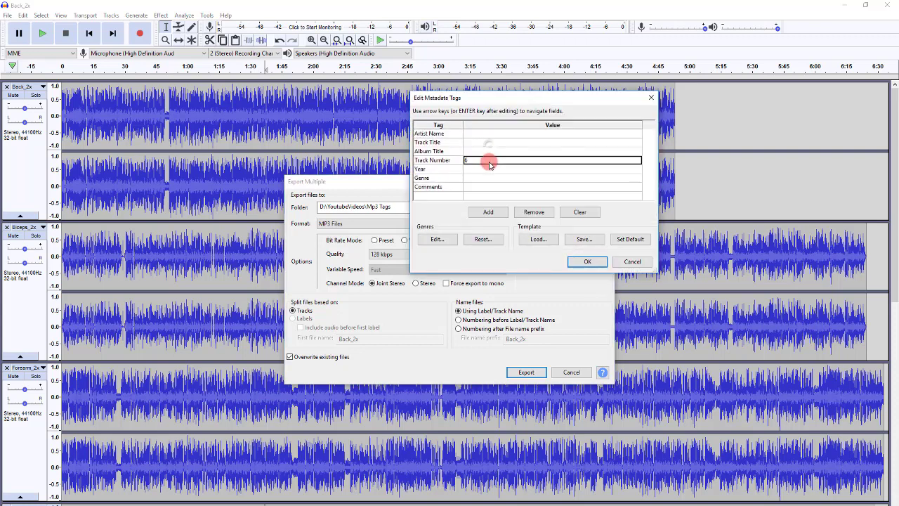
{"action": "key", "text": "BackSpace"}
{"action": "left_click", "coordinate": [483, 152]}
{"action": "left_click", "coordinate": [483, 153]}
{"action": "type", "text": "Youtube"}
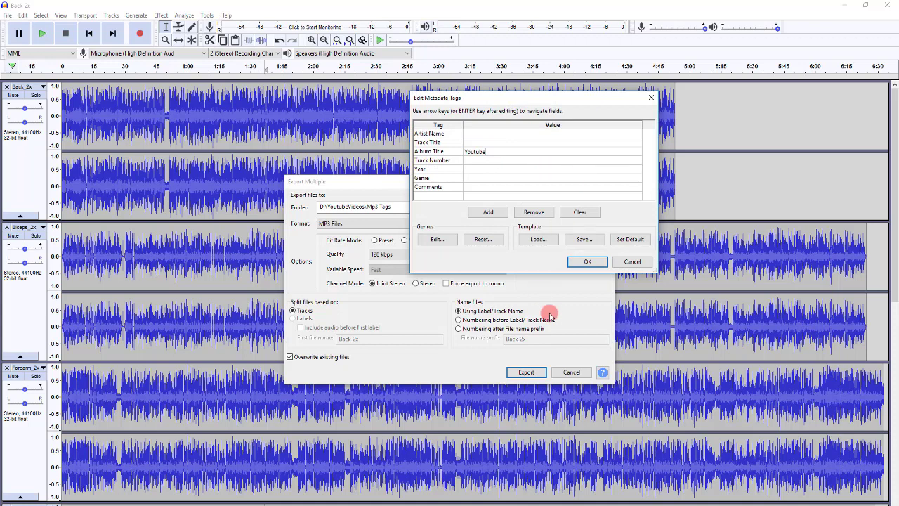
{"action": "left_click", "coordinate": [583, 260]}
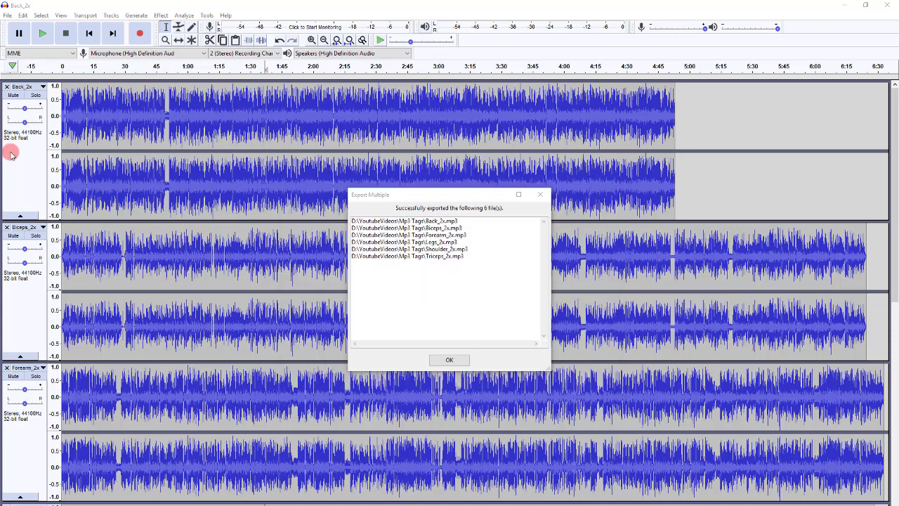
Sort the folder by Album and select the six MP3s from Back_2x to Triceps_2x.
{"action": "left_click", "coordinate": [455, 362]}
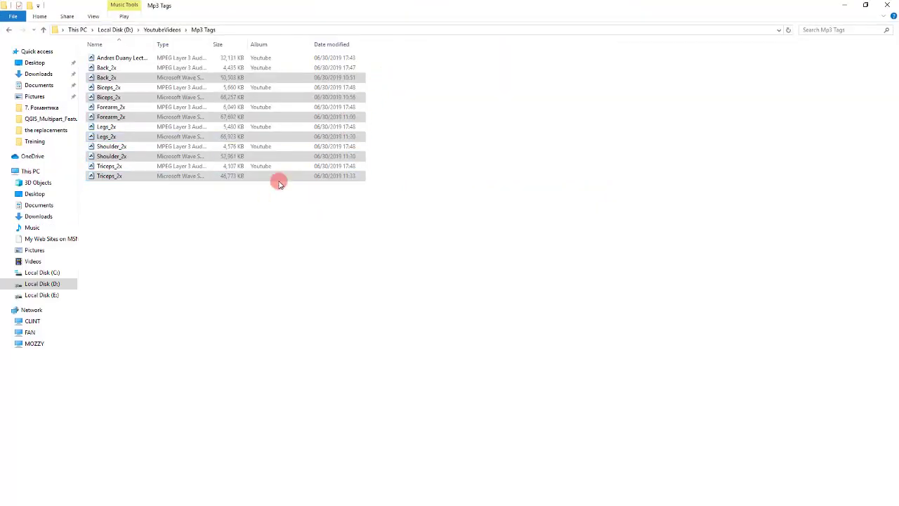
{"action": "left_click", "coordinate": [261, 42]}
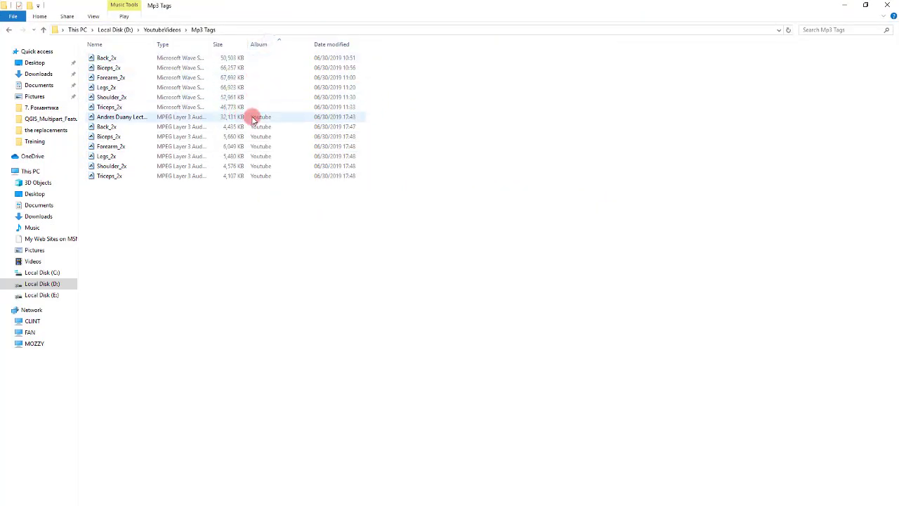
{"action": "left_click", "coordinate": [165, 127]}
{"action": "left_click", "coordinate": [270, 177], "text": "shift"}
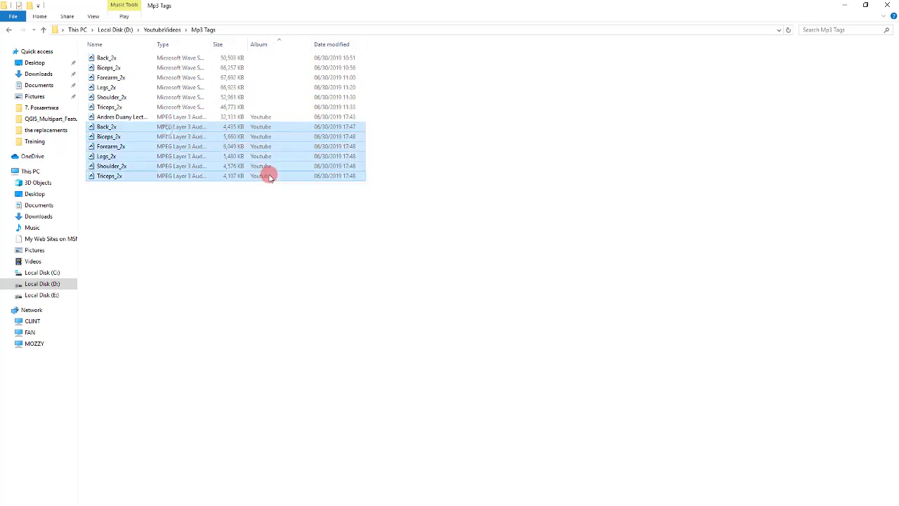
In the six files' Properties Details view, start editing the shared Album tag.
{"action": "right_click", "coordinate": [261, 176]}
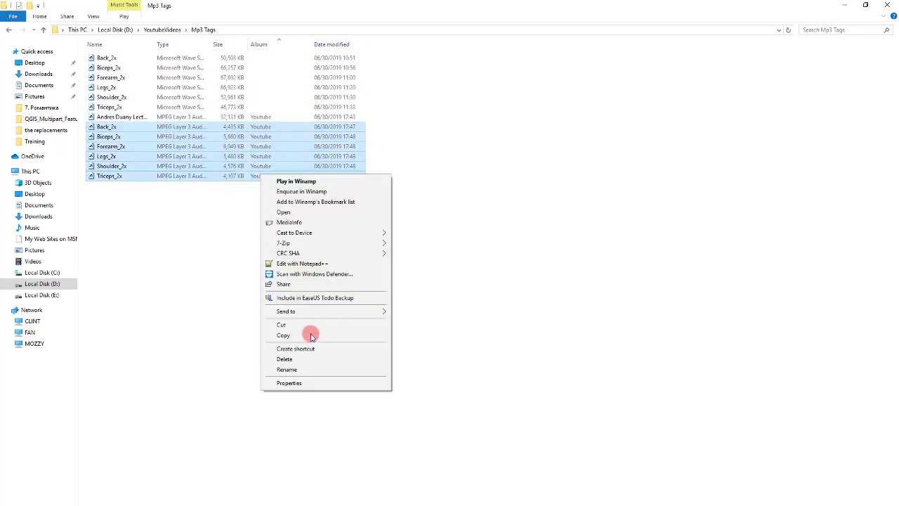
{"action": "left_click", "coordinate": [305, 381]}
{"action": "left_click", "coordinate": [297, 199]}
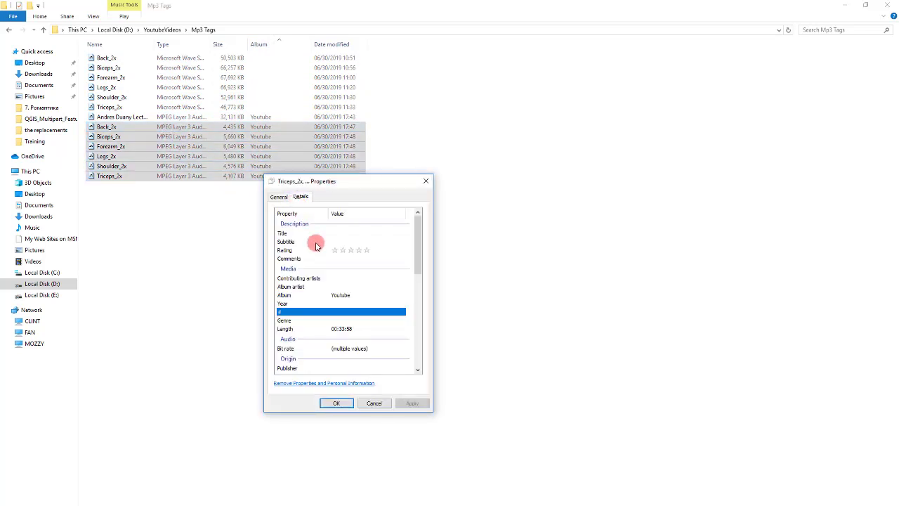
{"action": "left_click", "coordinate": [345, 233]}
{"action": "left_click", "coordinate": [353, 295]}
{"action": "type", "text": "New"}
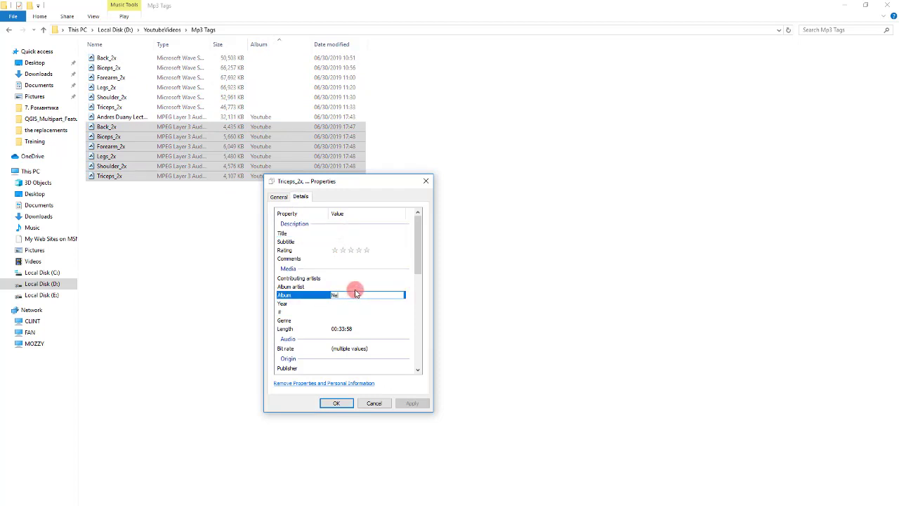
{"action": "left_click", "coordinate": [338, 403]}
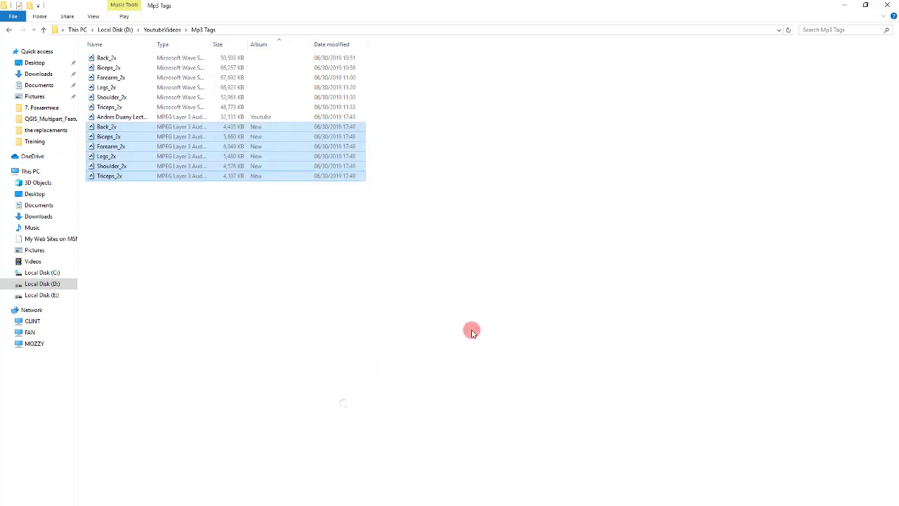
{"action": "left_click_drag", "start_coordinate": [227, 256], "coordinate": [202, 245]}
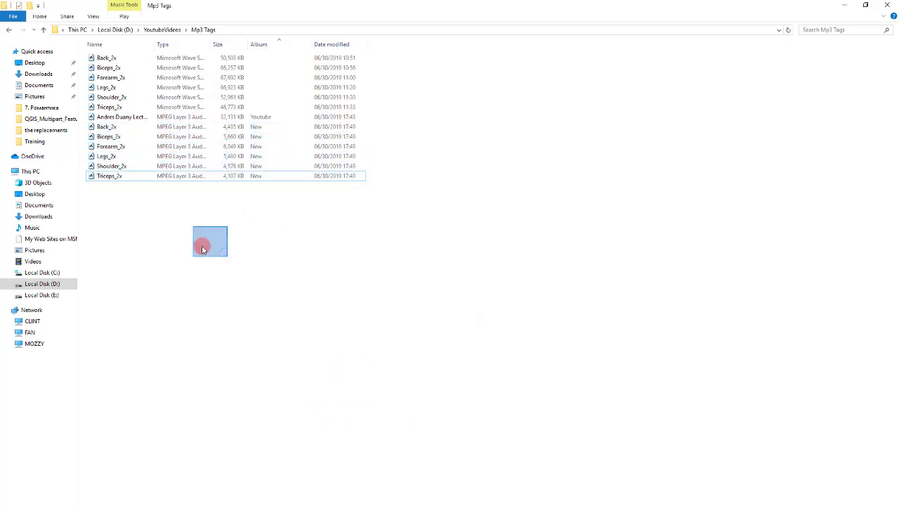